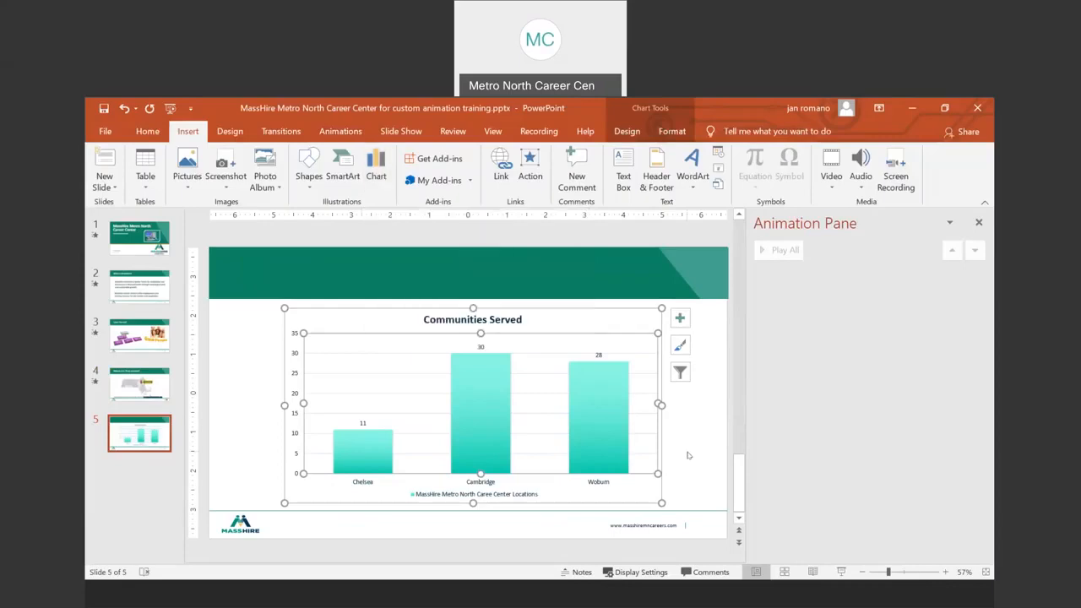
Step: Preview the slide with the Communities Served chart as a slide show and return to editing
click(684, 441)
click(574, 315)
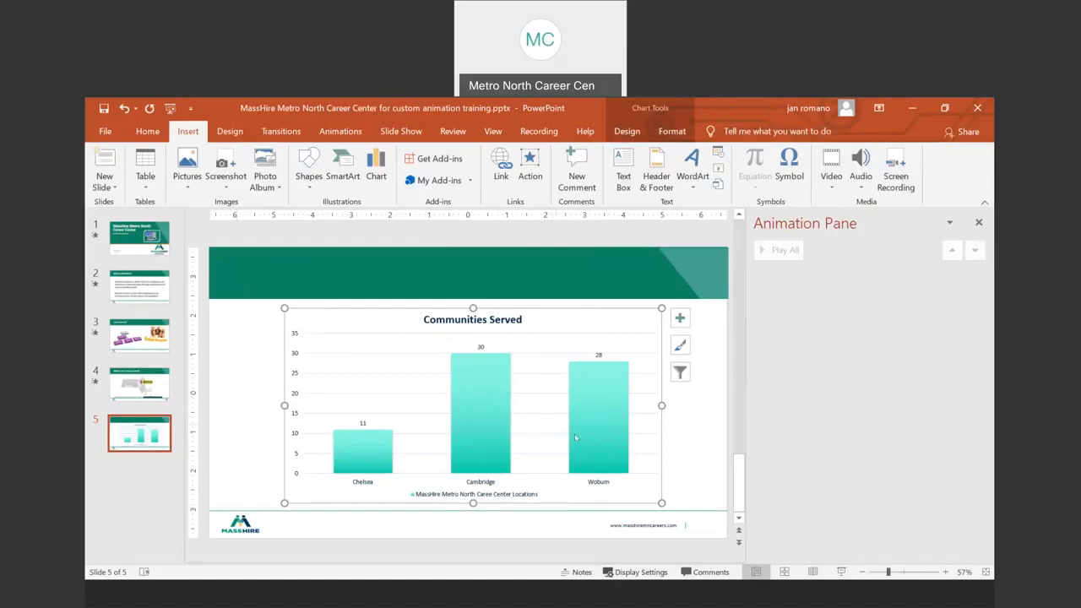
mouse_move(600, 442)
click(842, 571)
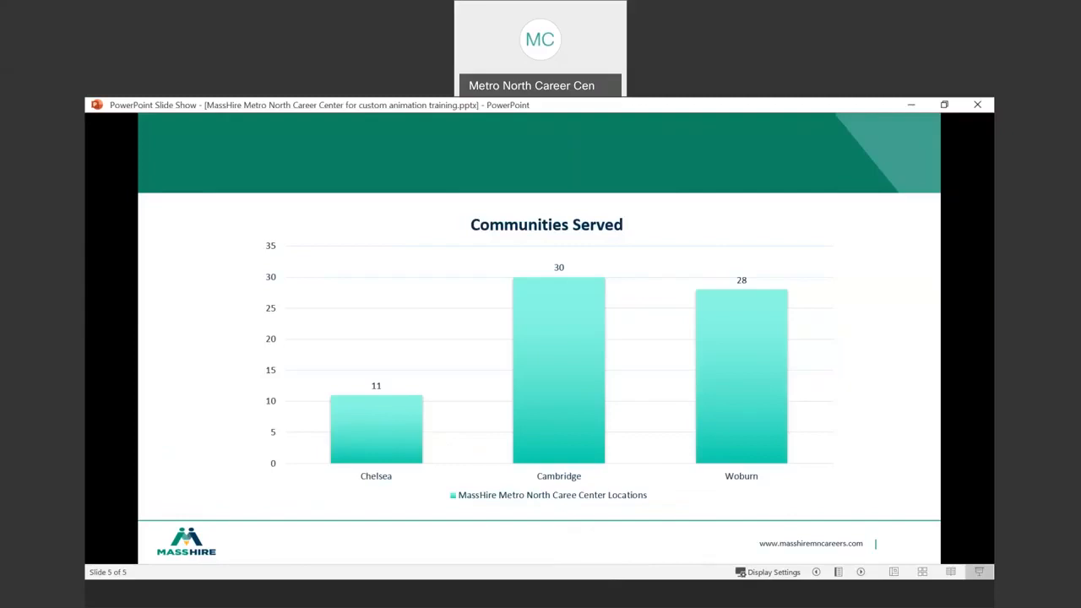
key(Escape)
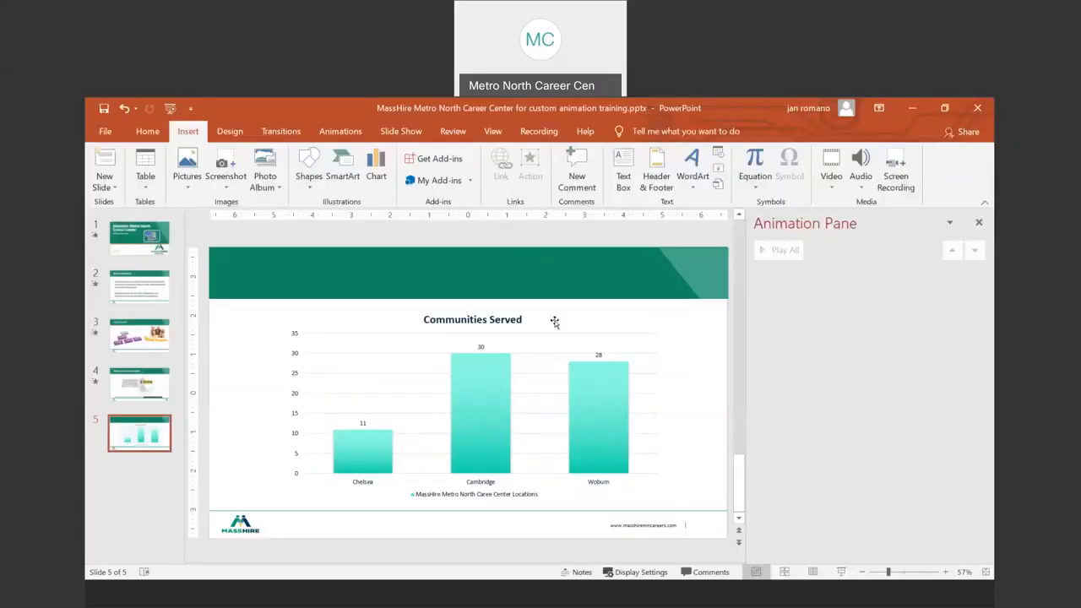
Step: Add a Zoom entrance animation to the whole Communities Served chart on slide 5
click(572, 320)
click(569, 309)
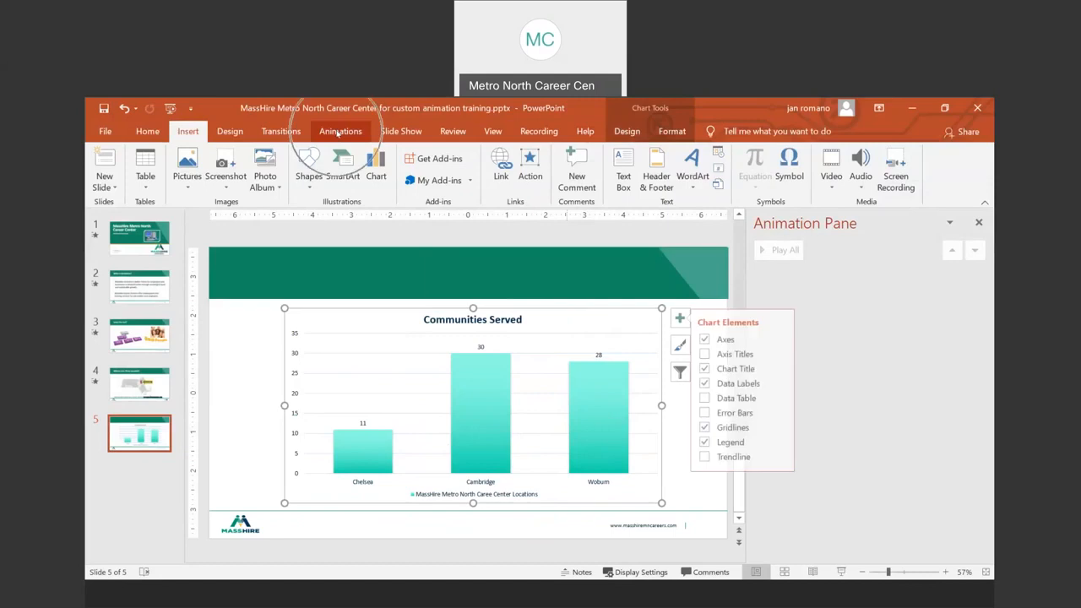
click(338, 131)
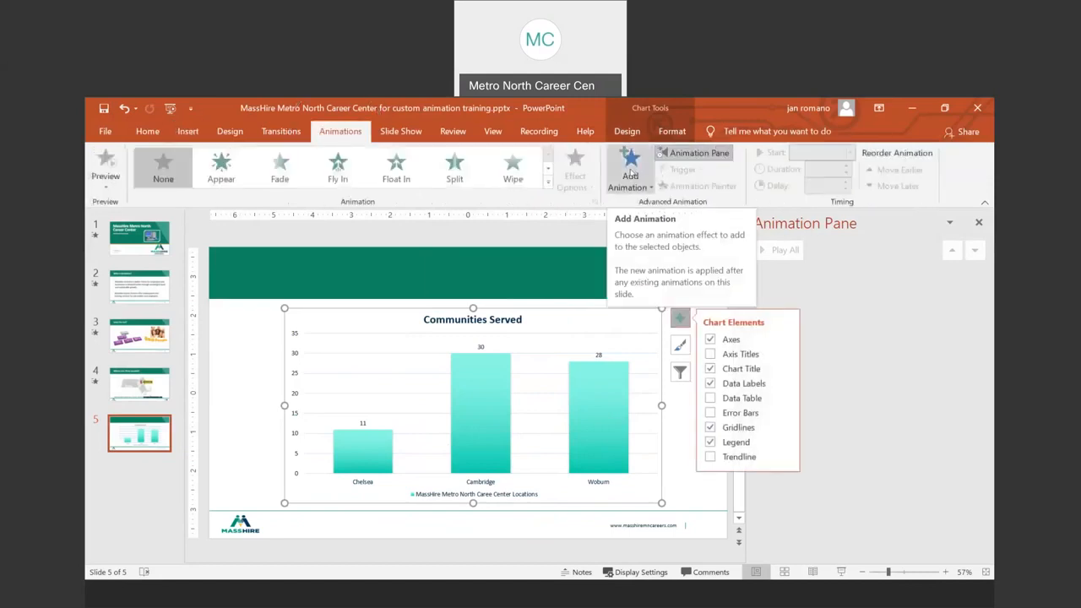
click(630, 171)
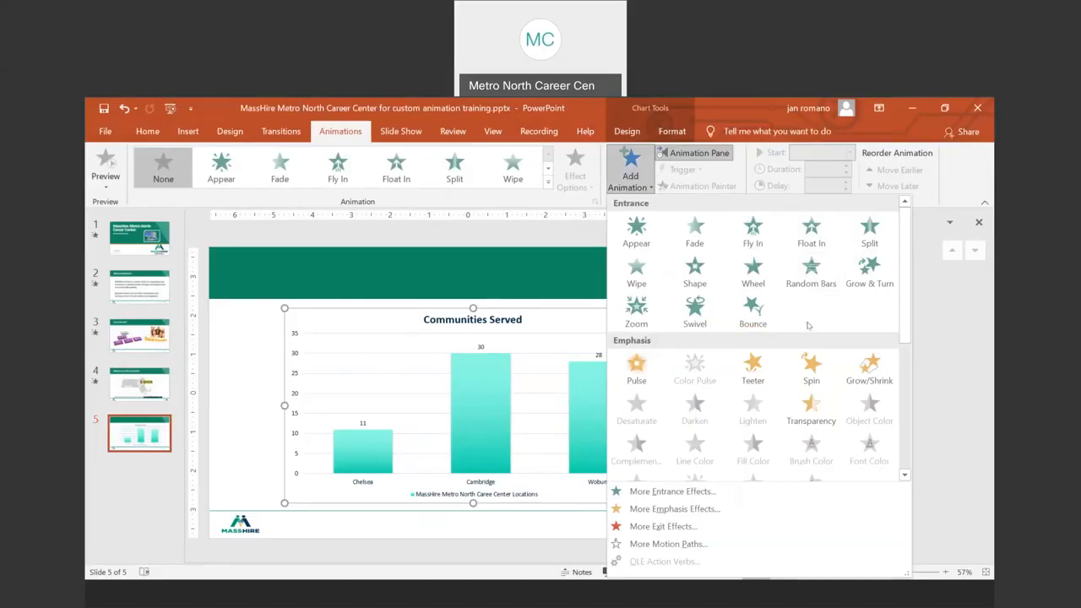
click(636, 311)
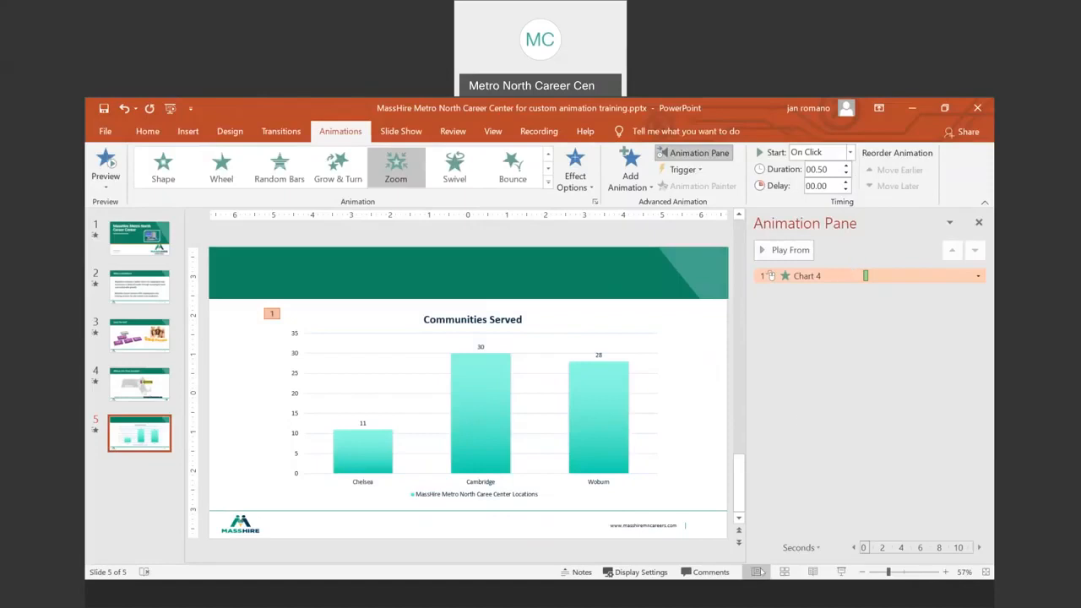
Step: Play the current slide as a slide show to check the chart's Zoom animation, and exit
click(830, 153)
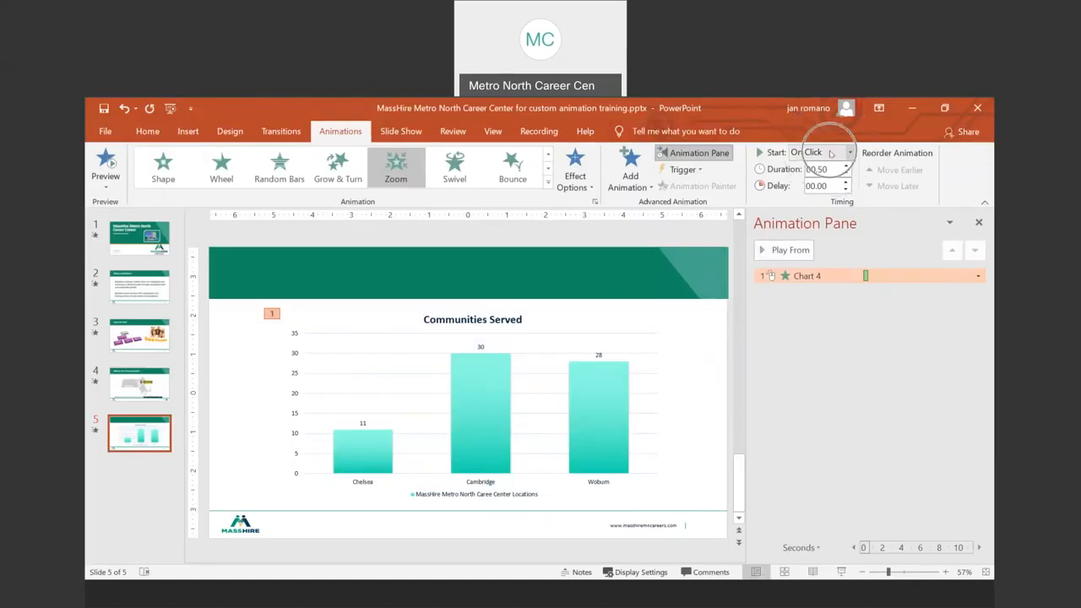
click(841, 571)
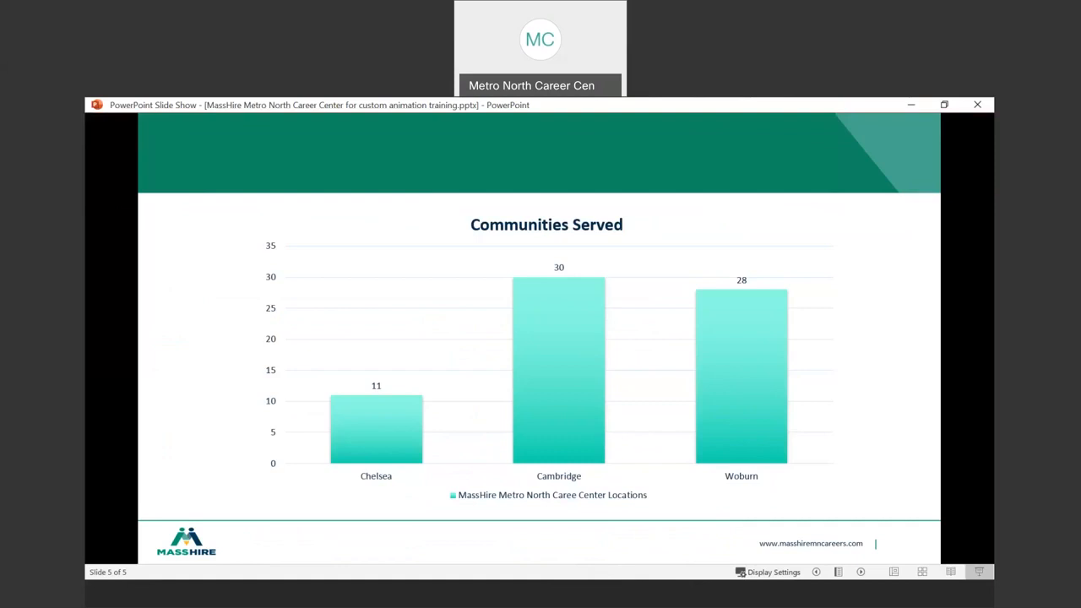
key(Escape)
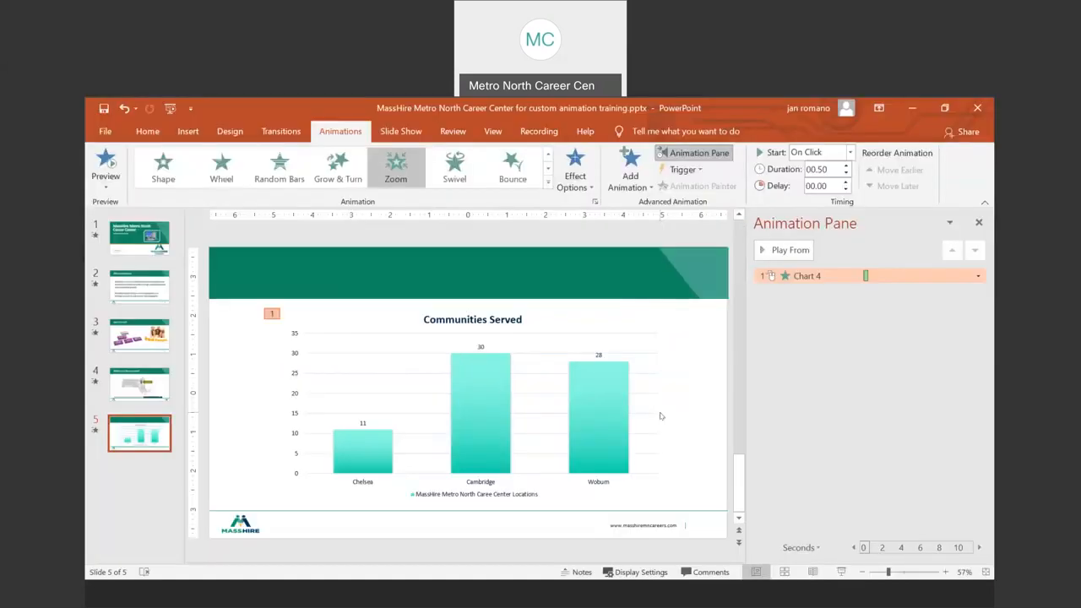
Step: Set the slide show type to Presented by a speaker (full screen)
click(790, 274)
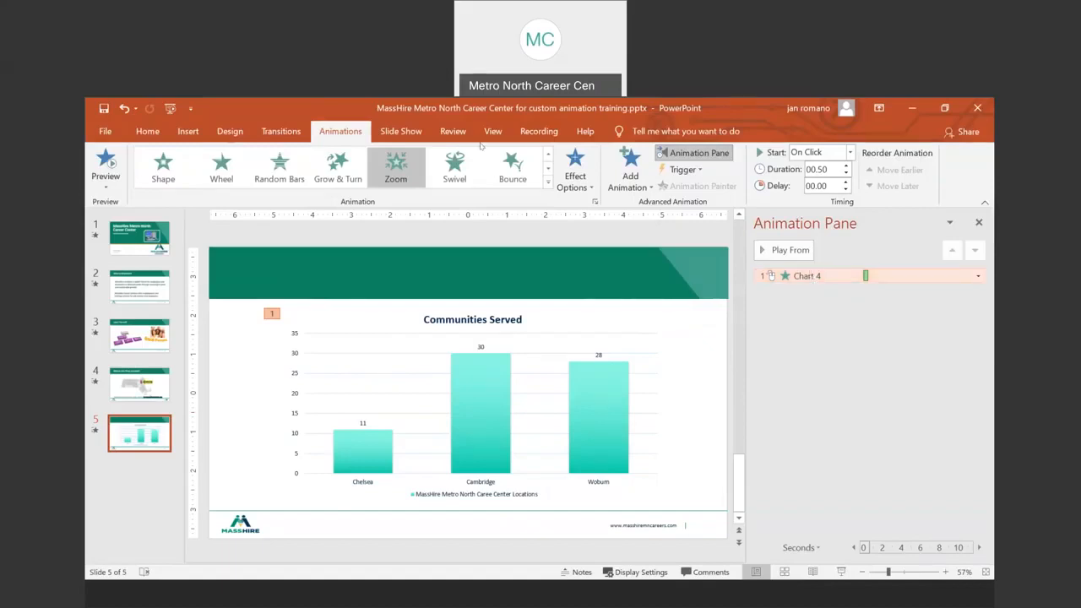
click(396, 134)
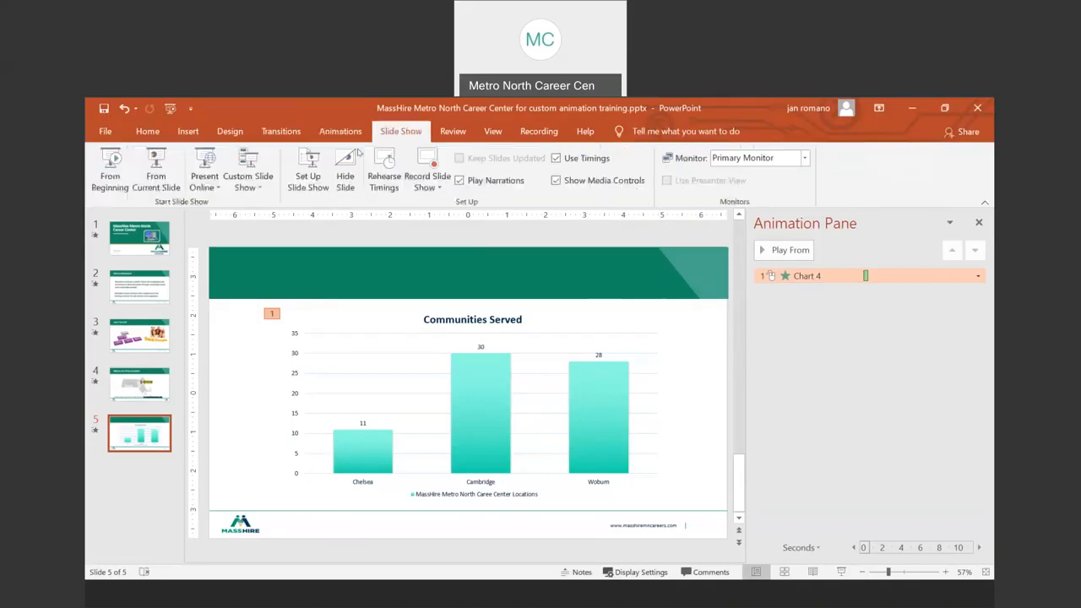
click(308, 169)
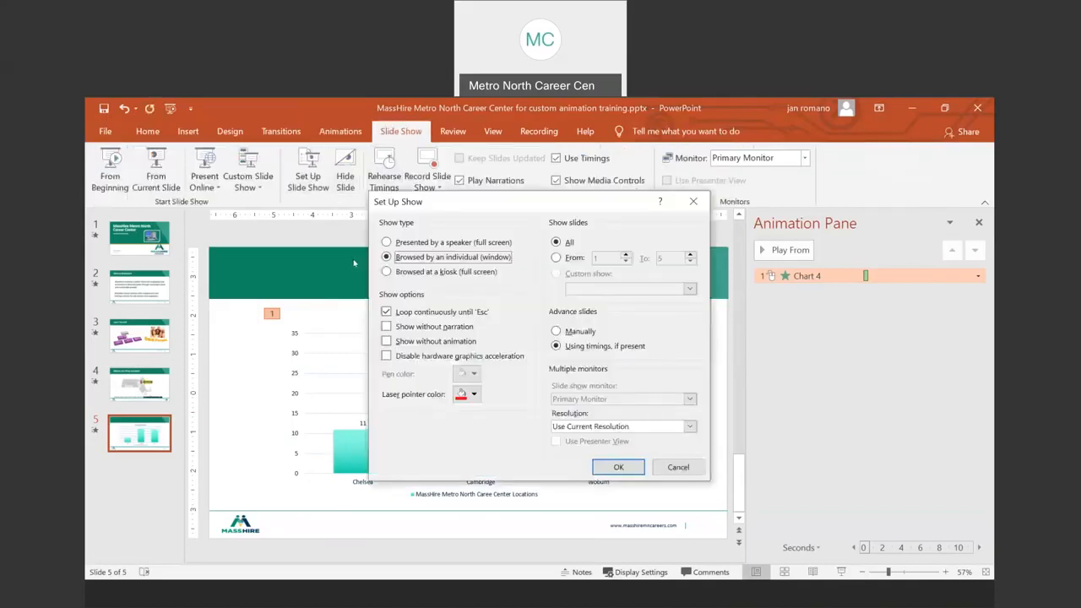
click(618, 467)
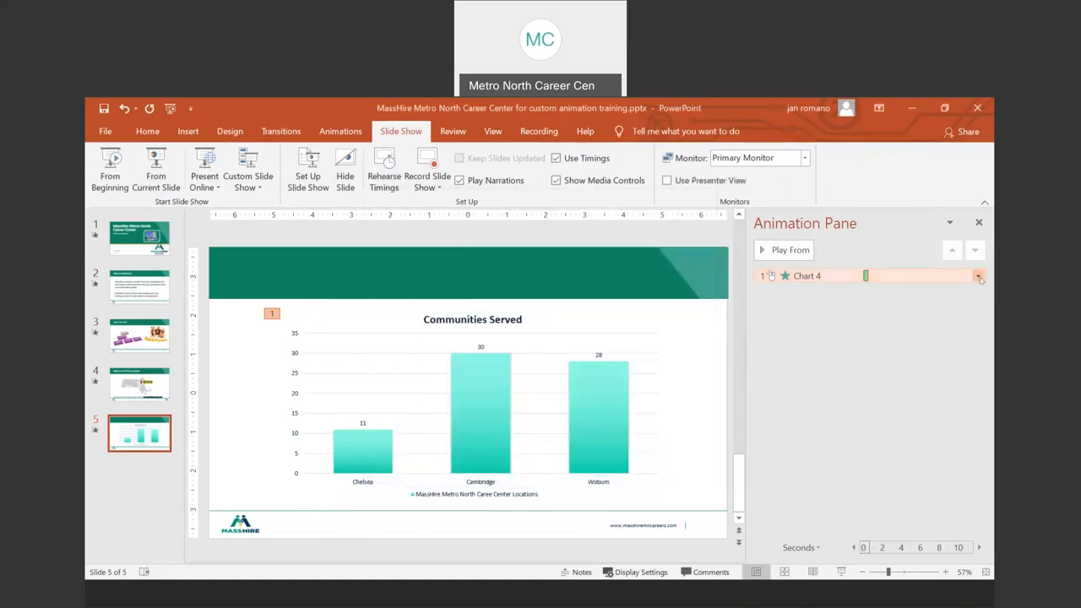
Step: Group the chart's Zoom animation By Series and preview it in the slide show
click(810, 276)
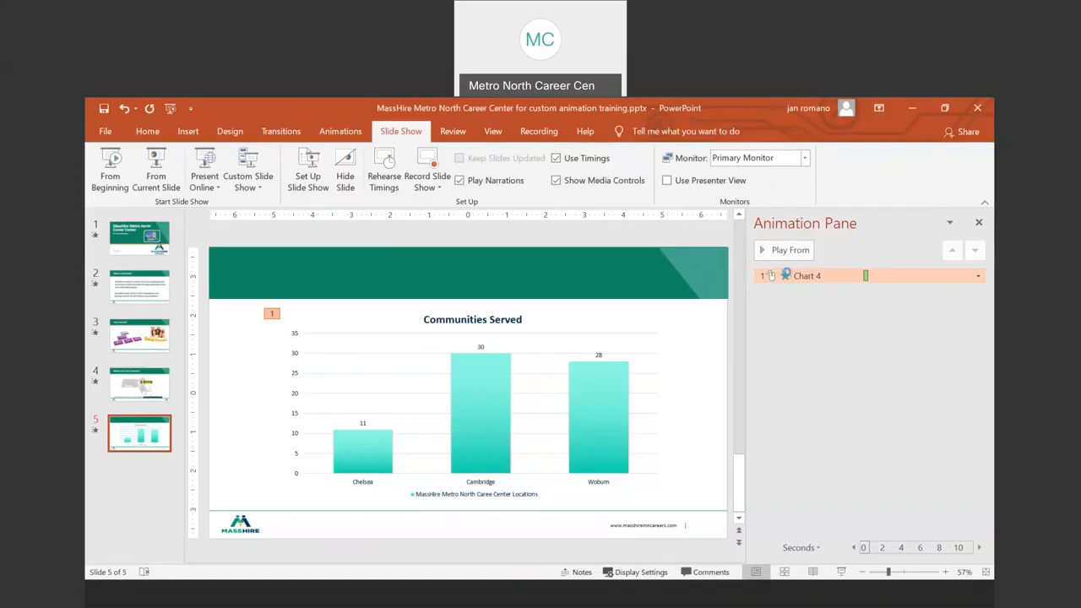
double_click(809, 275)
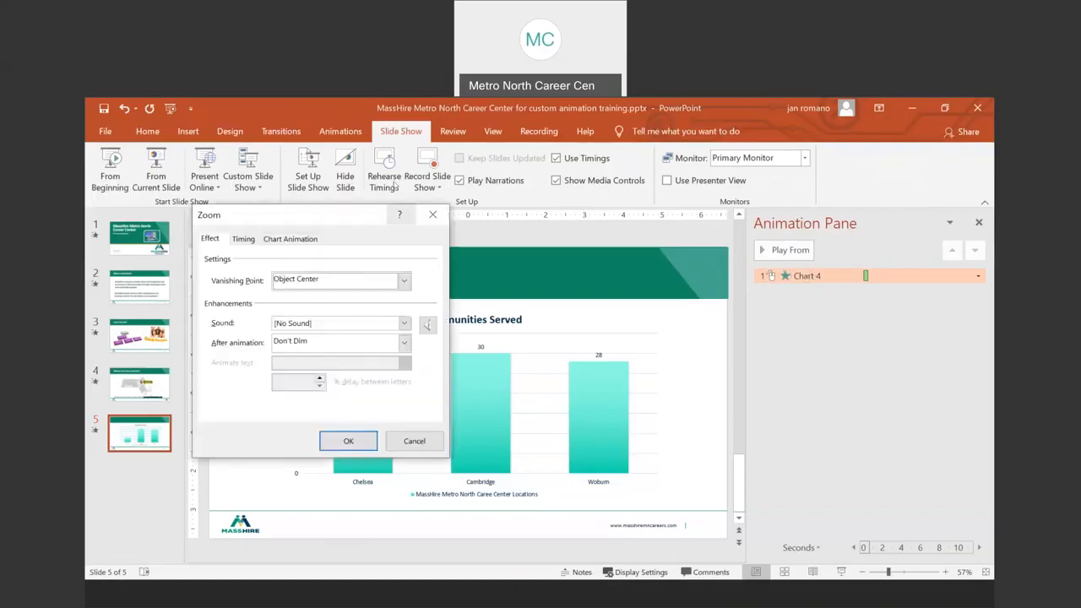
drag(219, 224, 382, 222)
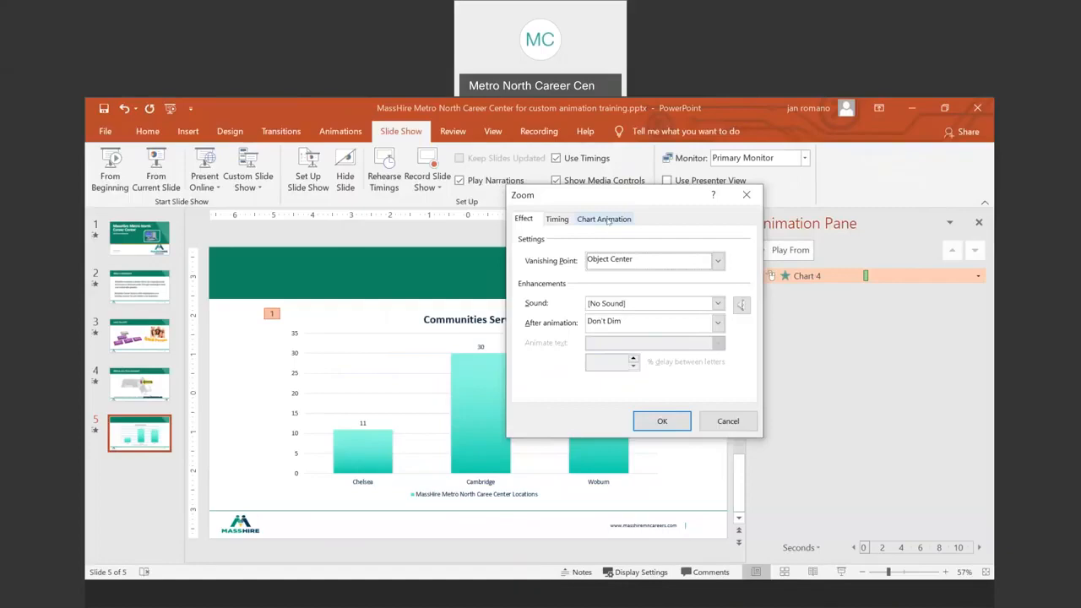
click(607, 220)
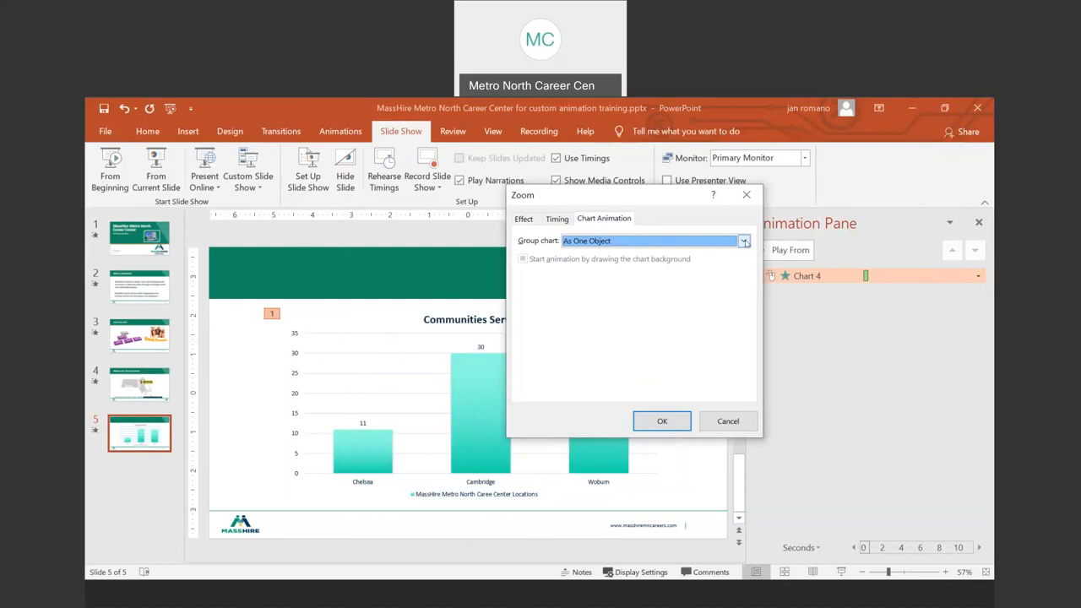
click(743, 241)
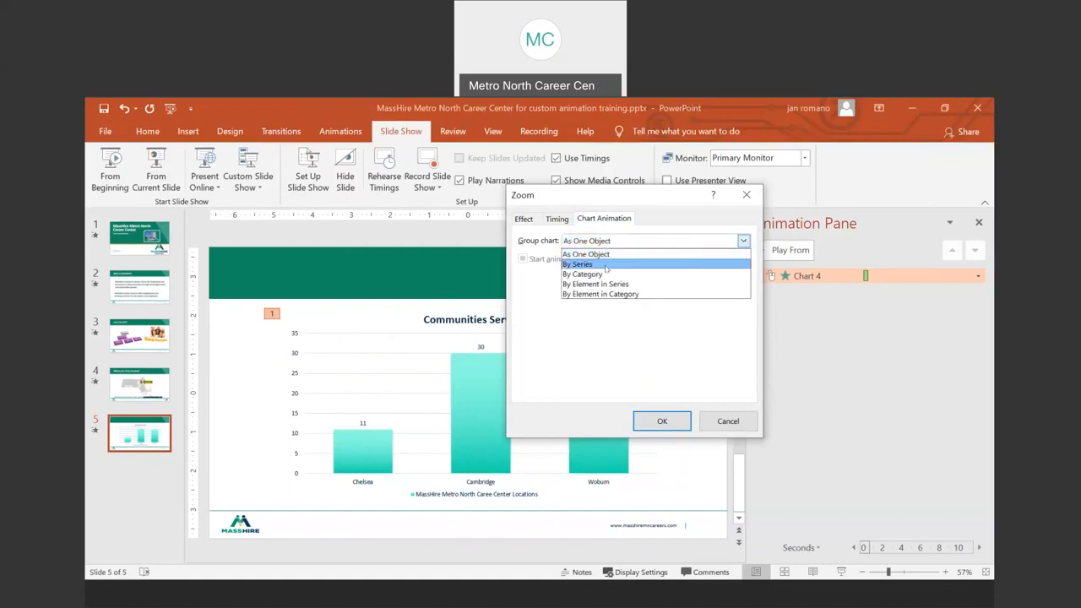
click(583, 265)
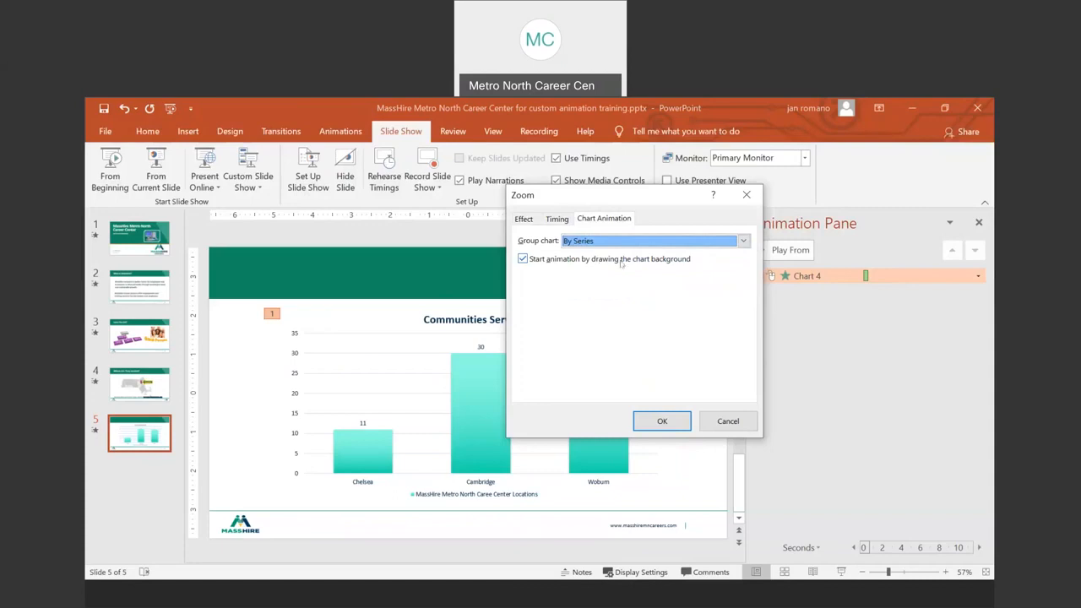
click(676, 420)
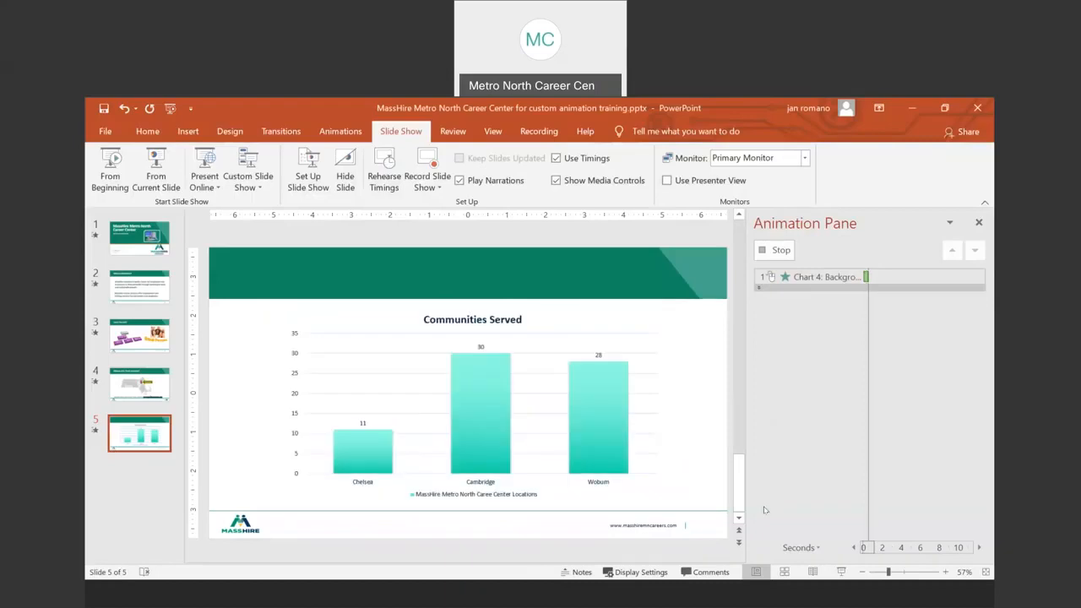
click(841, 571)
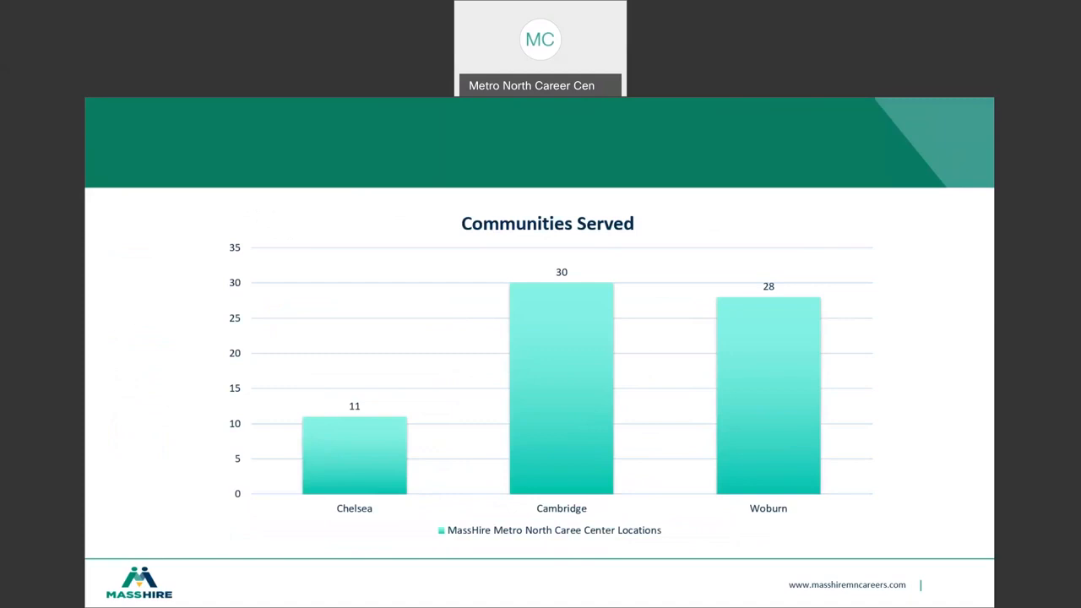
key(Escape)
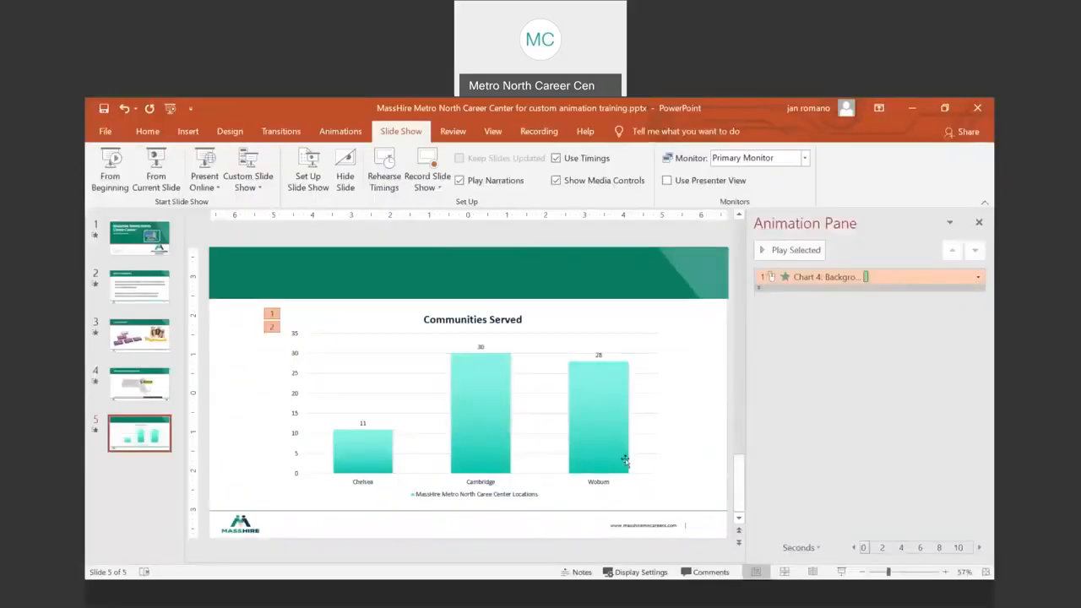
Step: Set the chart's Zoom animation to be grouped By Category, starting with drawing the chart background
click(795, 277)
click(795, 277)
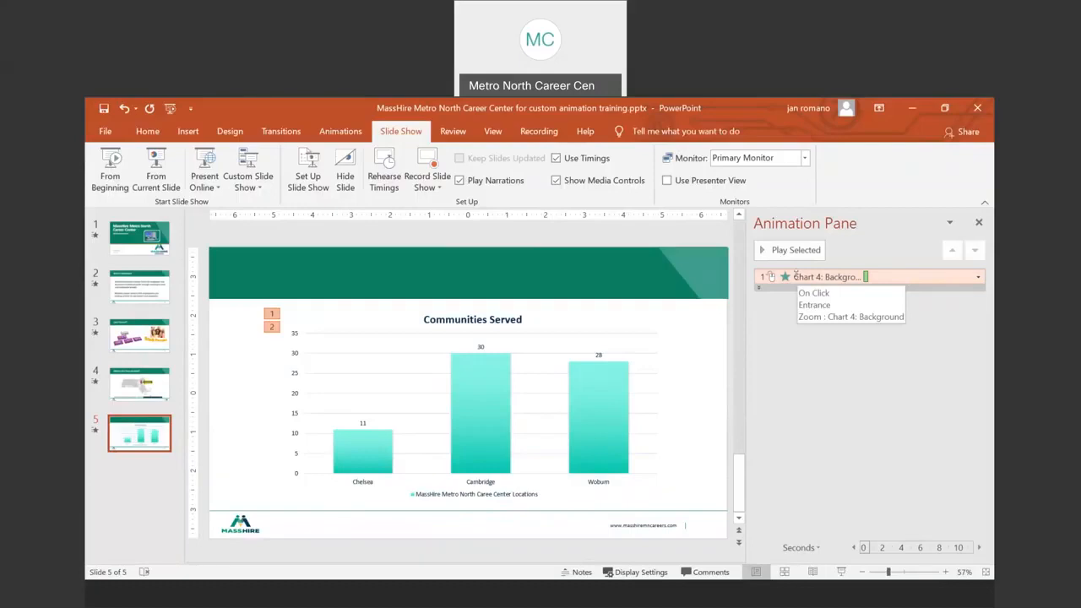
double_click(796, 276)
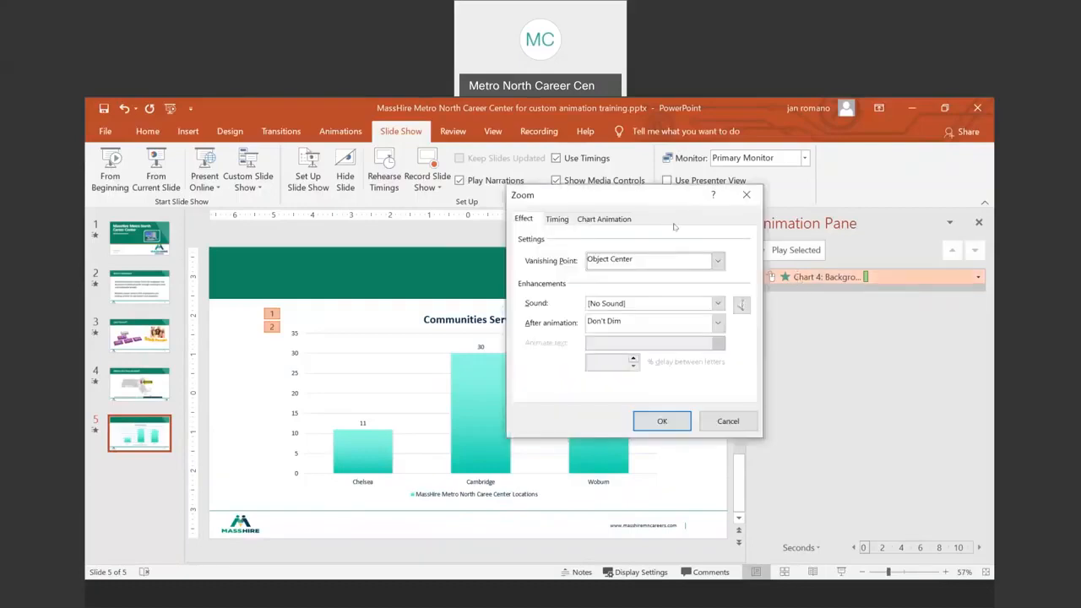
click(603, 220)
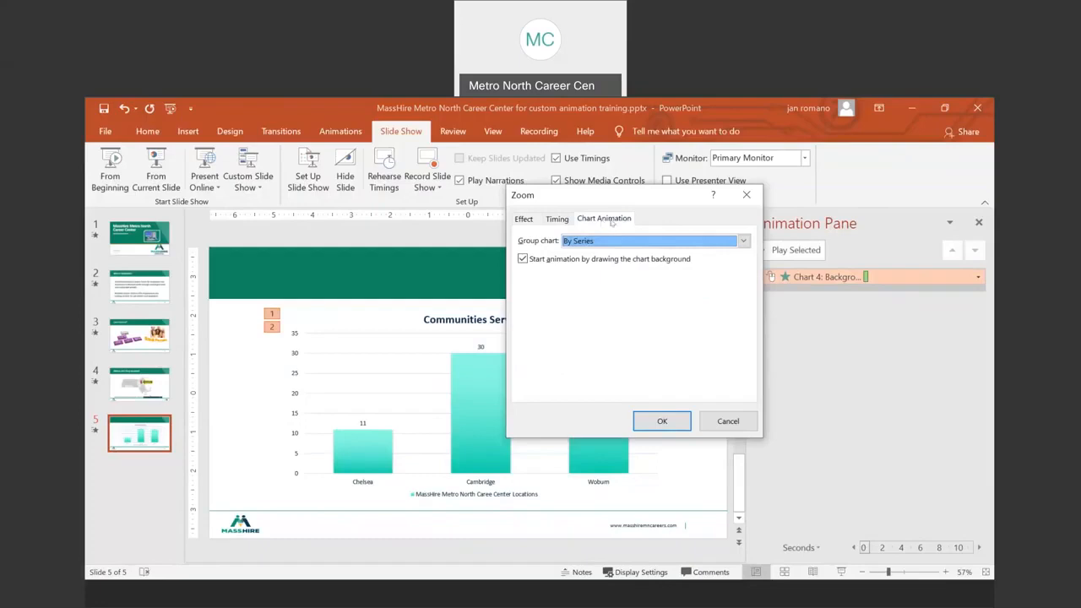
click(608, 242)
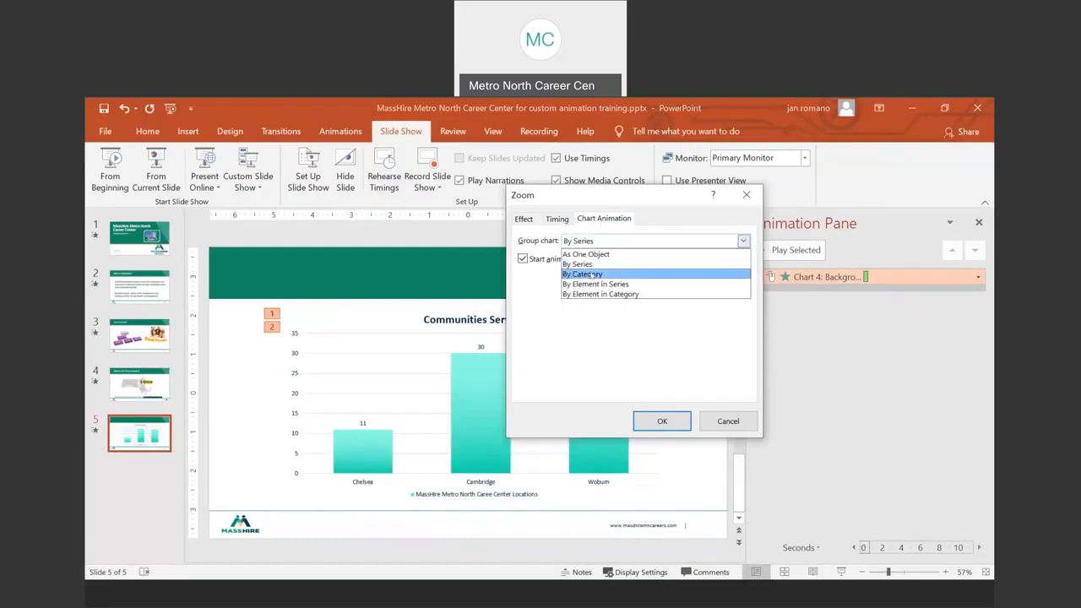
click(590, 274)
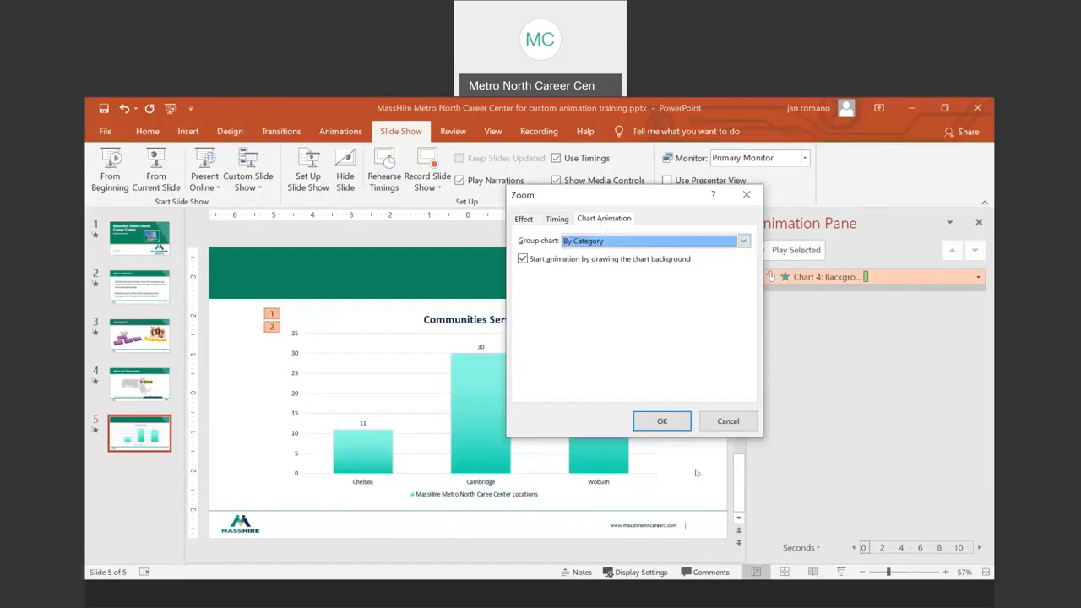
click(662, 421)
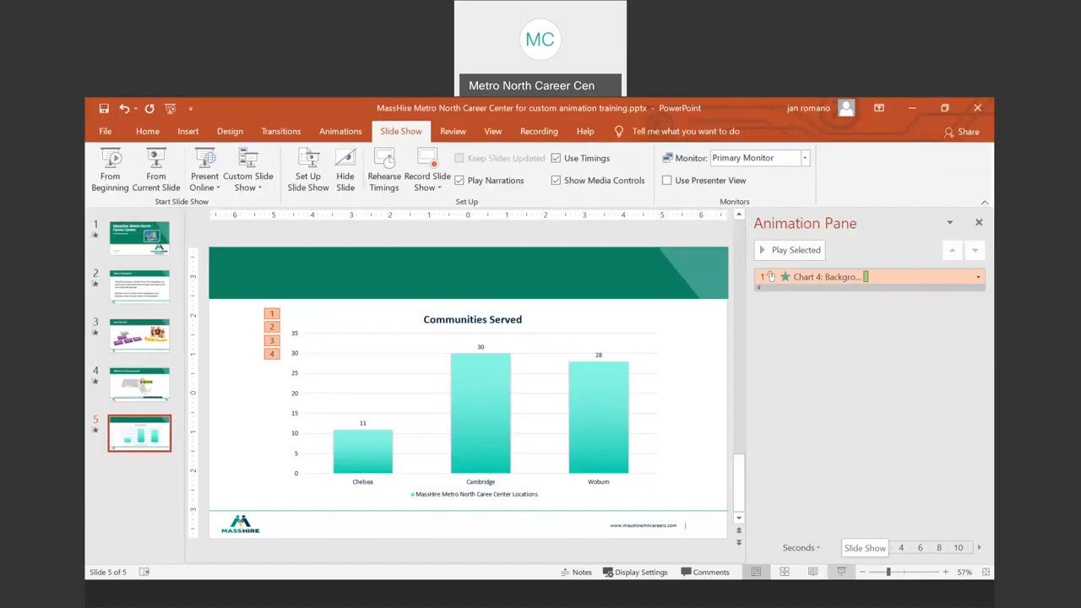
Step: Play the slide show from the current slide, advancing through the background and each category's column, and exit
click(841, 572)
click(734, 399)
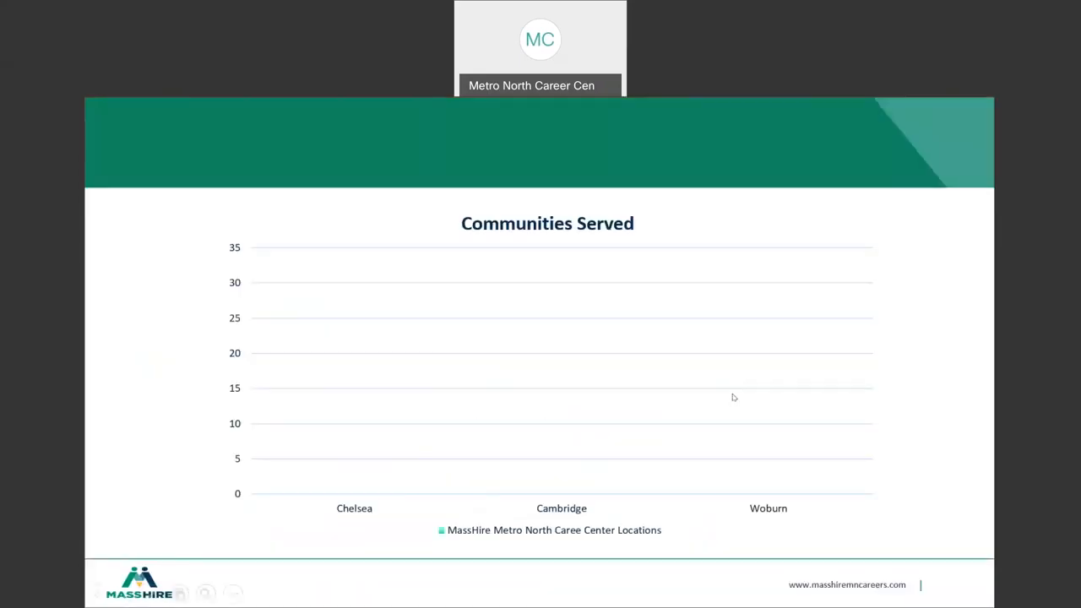
click(722, 404)
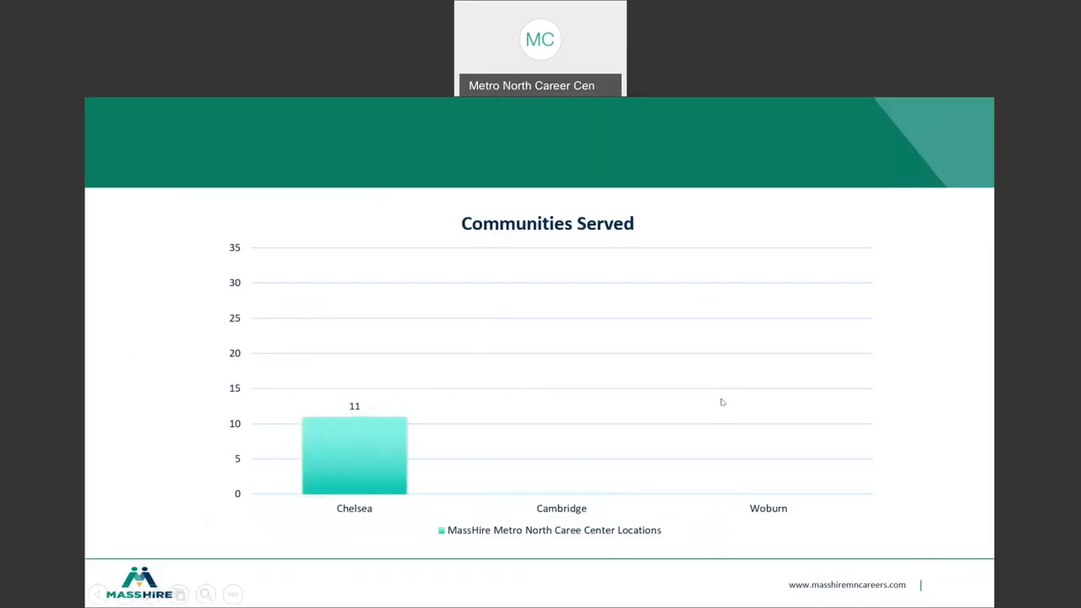
click(722, 402)
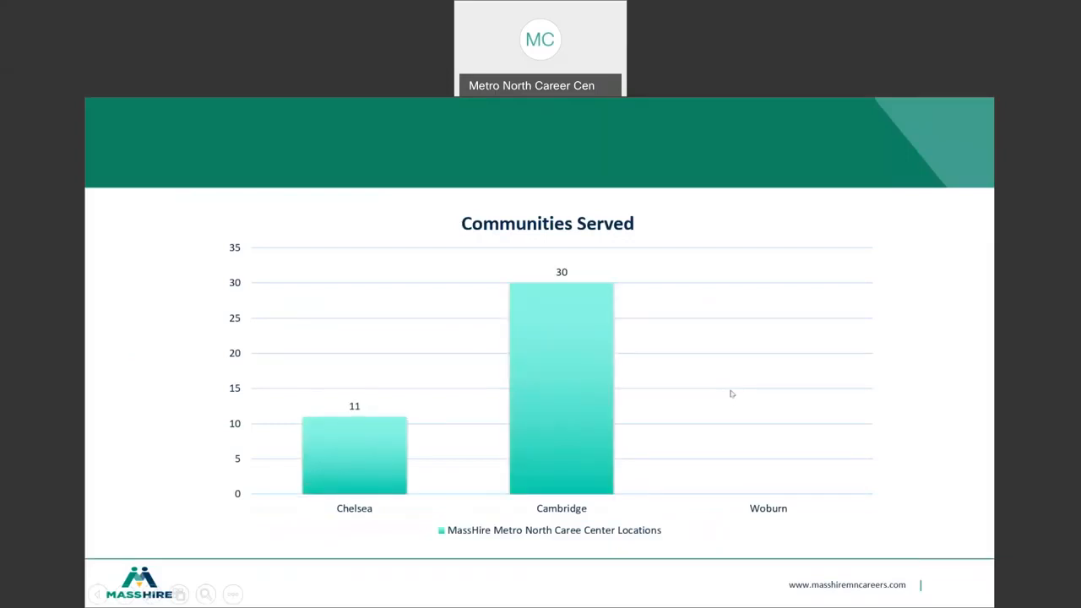
click(731, 393)
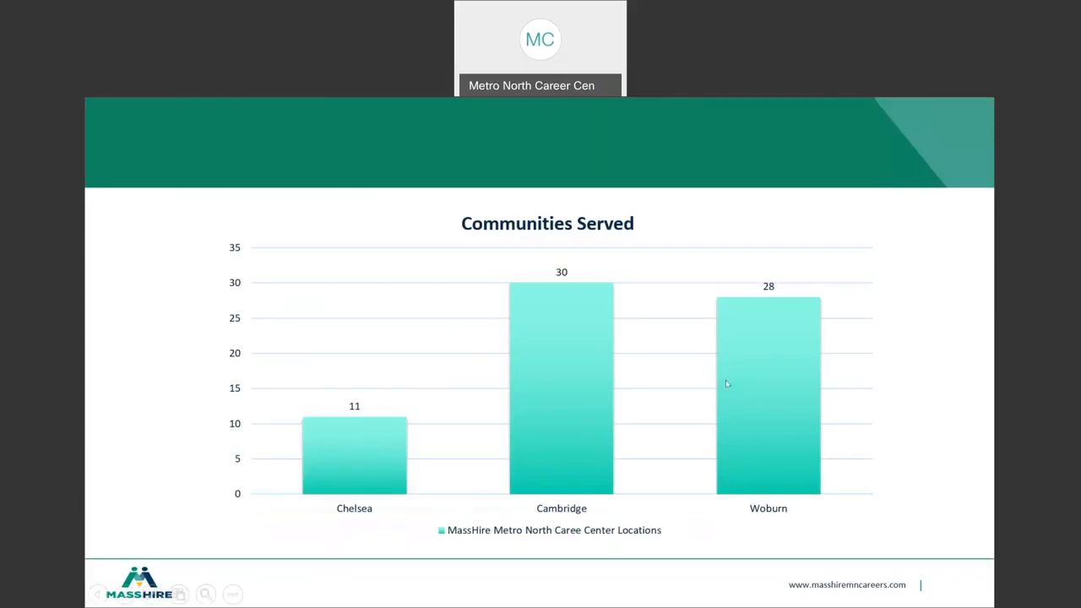
key(Escape)
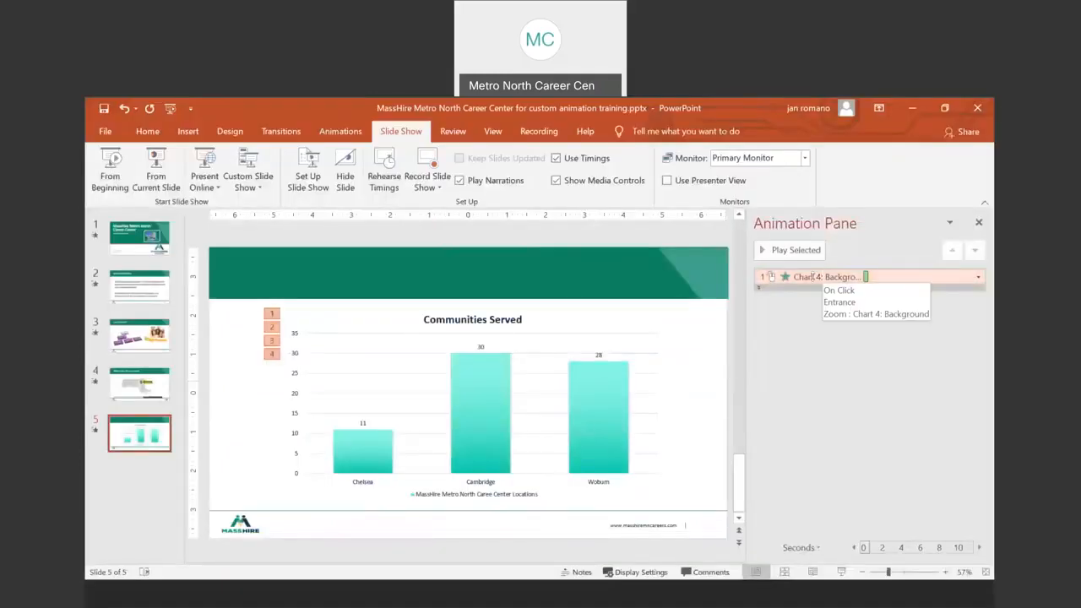
Step: Review the grouping choices for the chart's Zoom animation and keep it grouped By Category
click(800, 277)
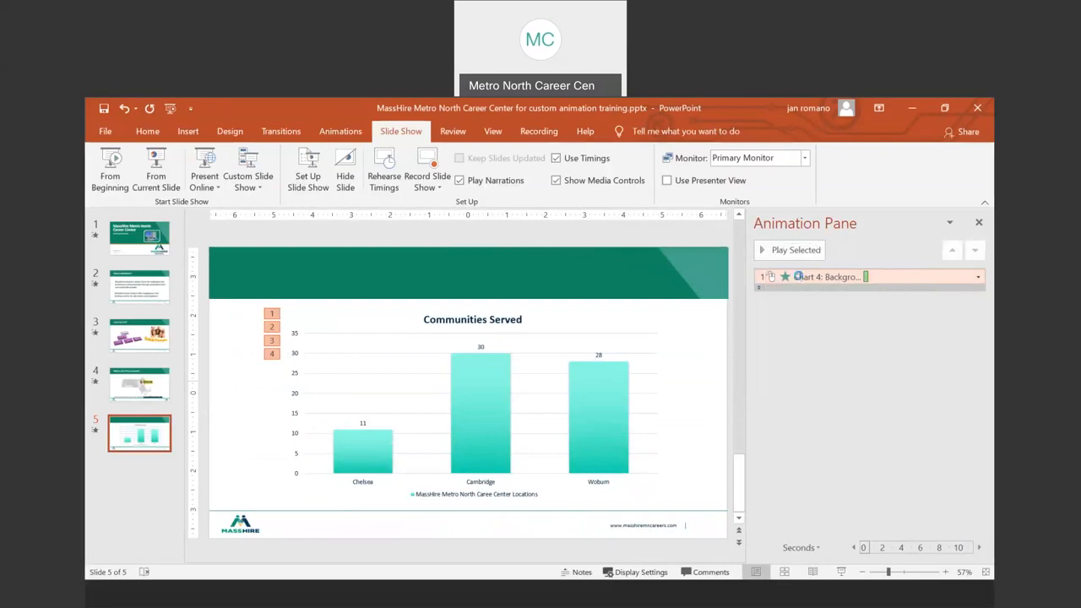
double_click(798, 276)
click(604, 217)
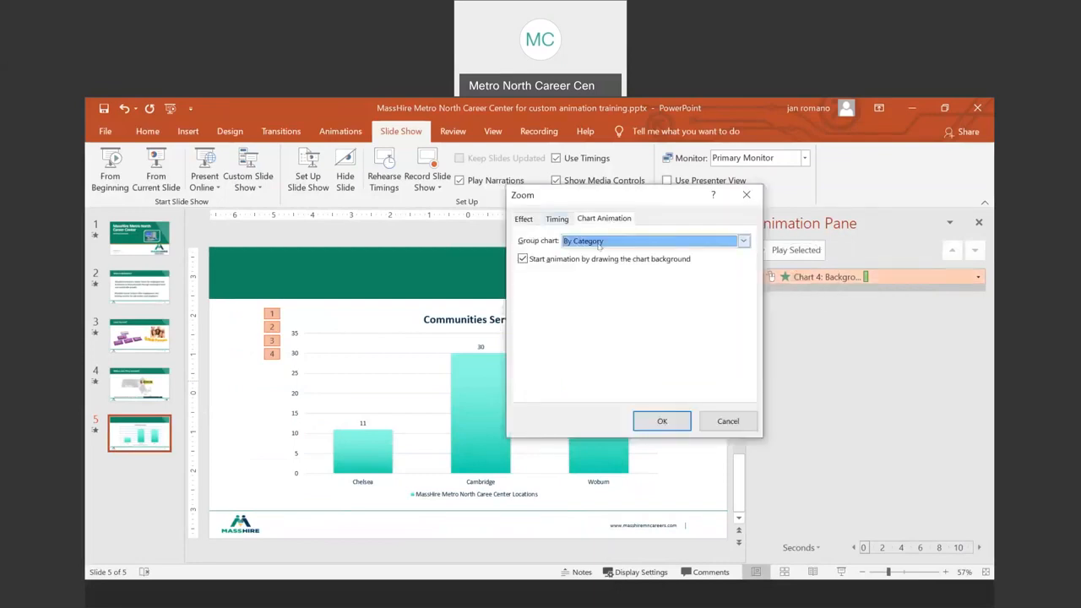
click(599, 244)
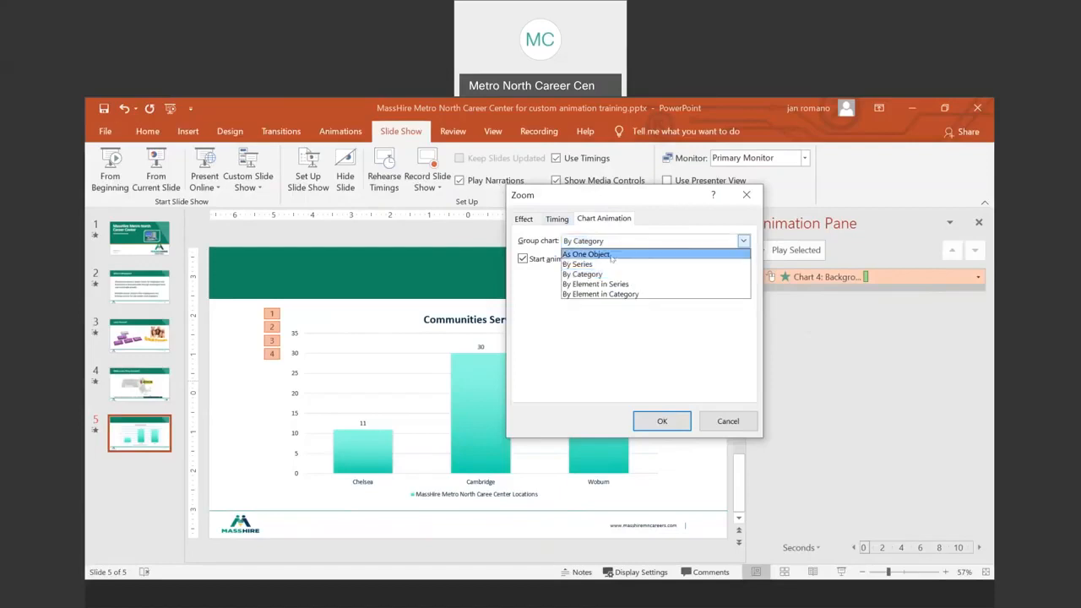
click(591, 273)
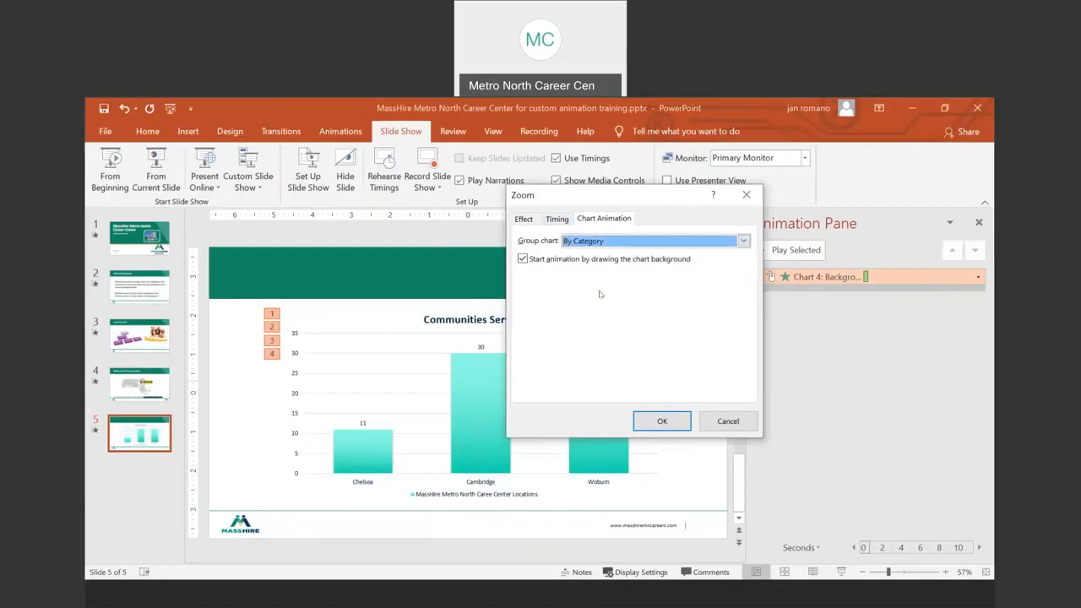
click(662, 421)
Step: Group the Swivel animation of the staff diagram on slide 3 By level at once and preview it in the slide show
click(140, 335)
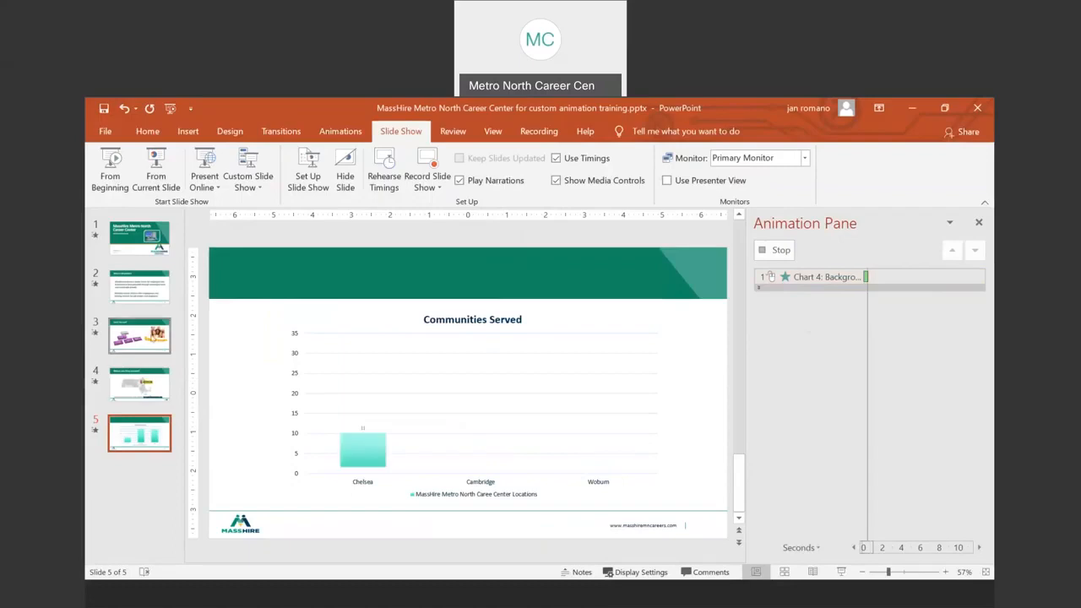
click(434, 316)
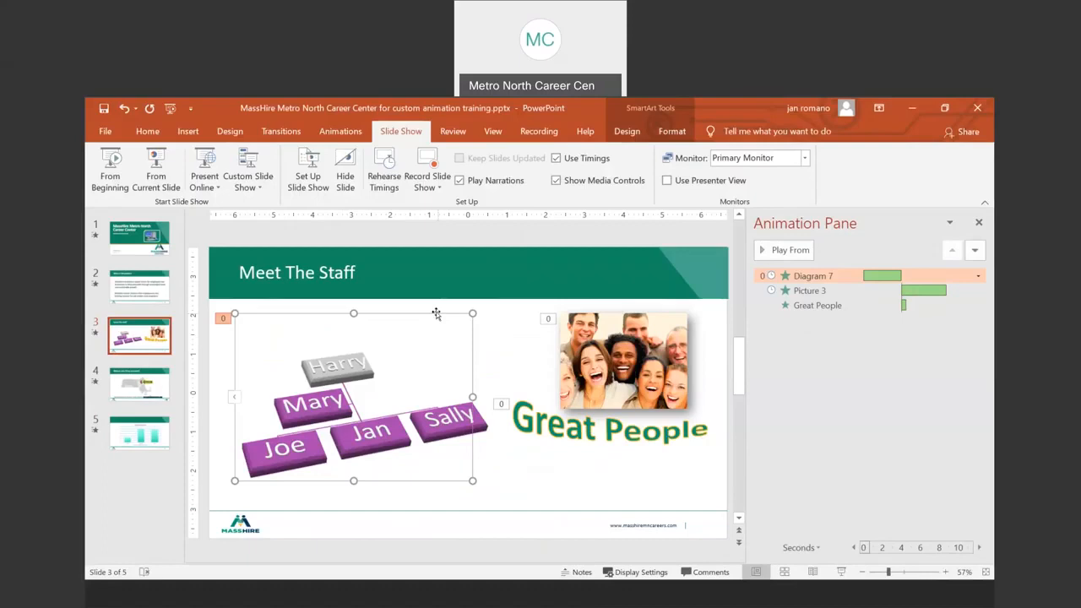
click(828, 275)
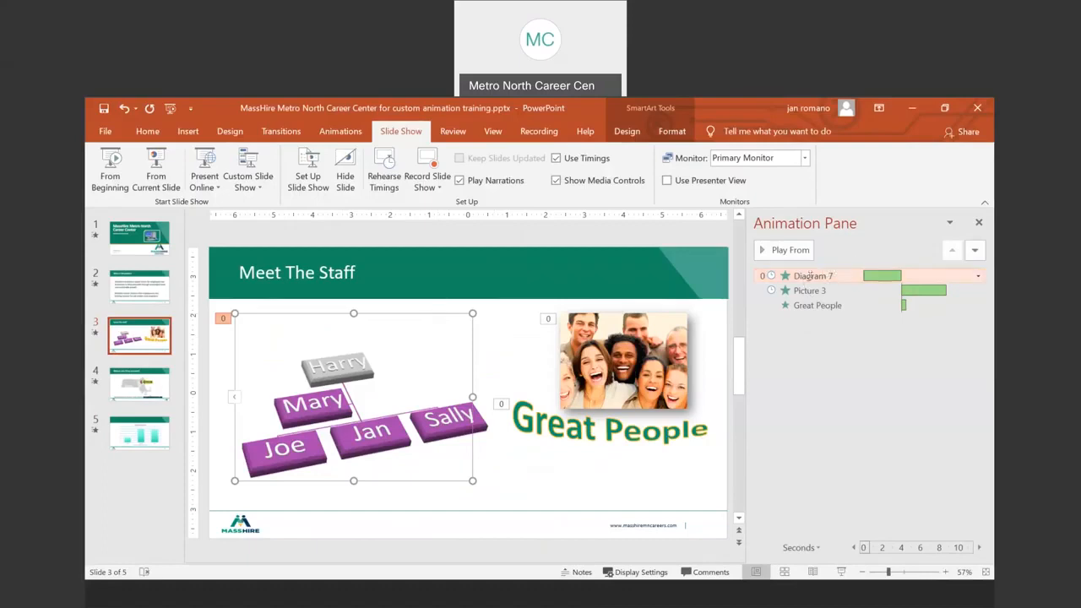
click(809, 276)
double_click(811, 275)
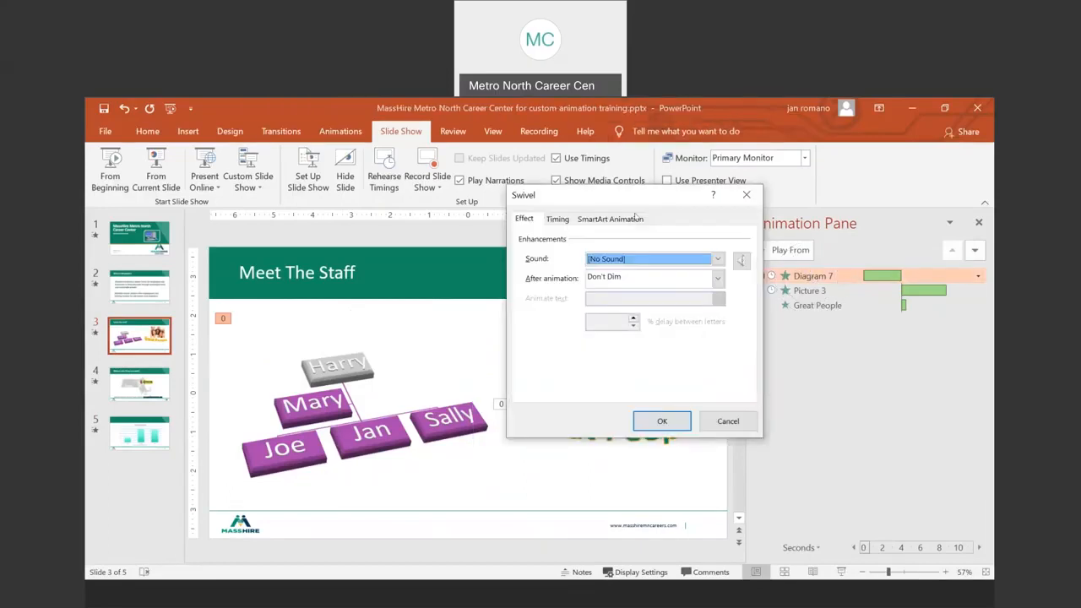
click(636, 219)
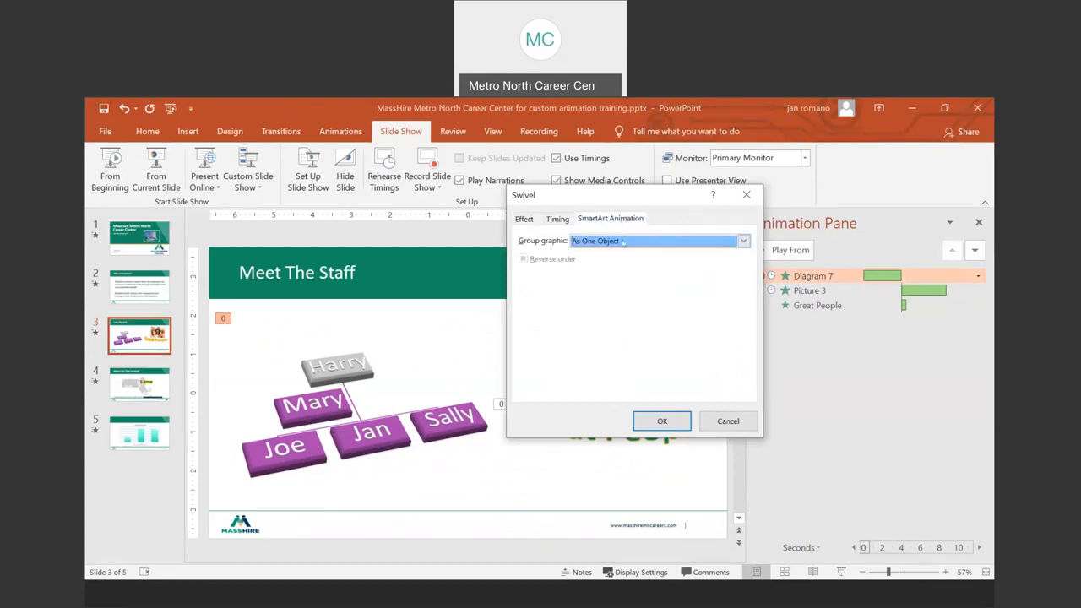
click(623, 241)
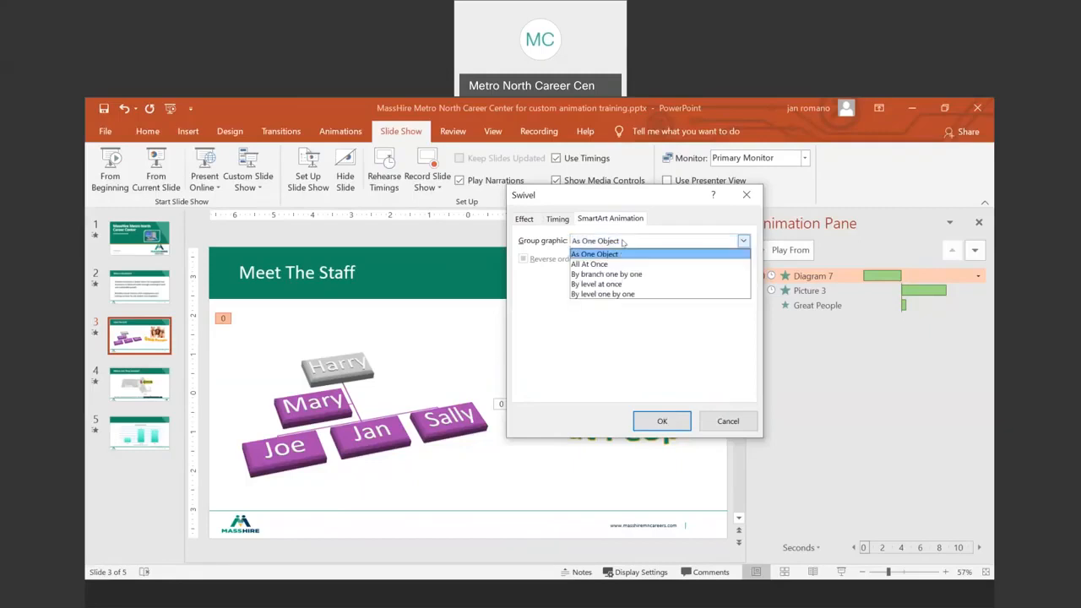
click(614, 285)
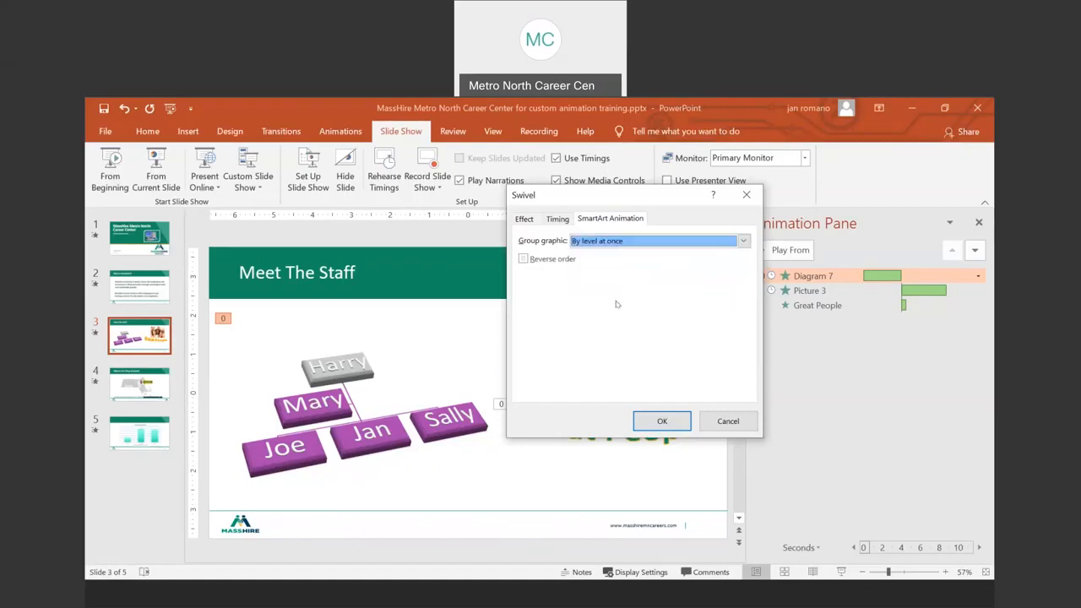
click(673, 426)
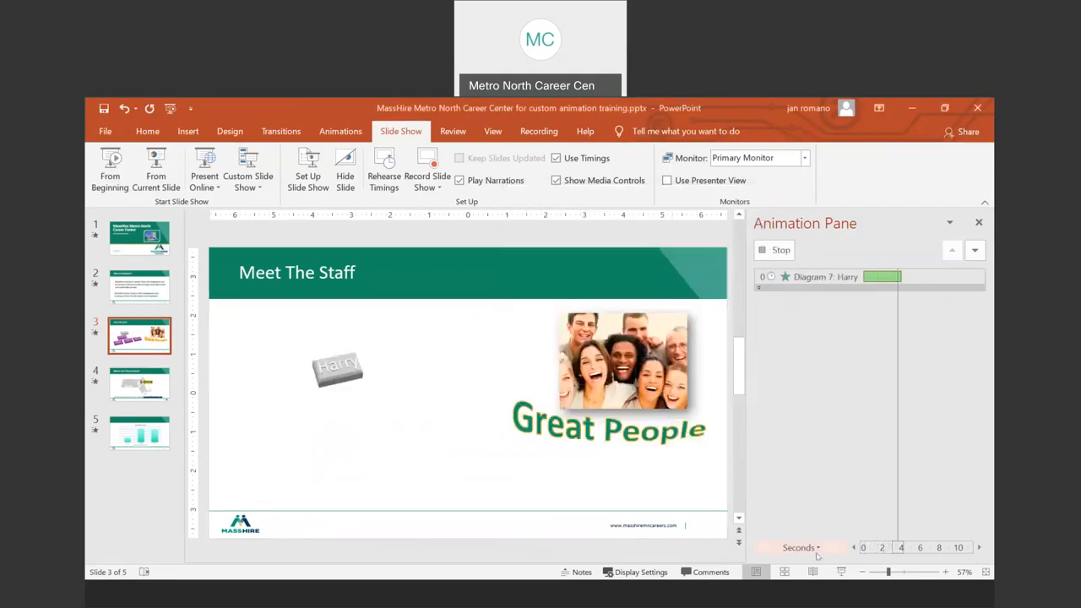
click(841, 572)
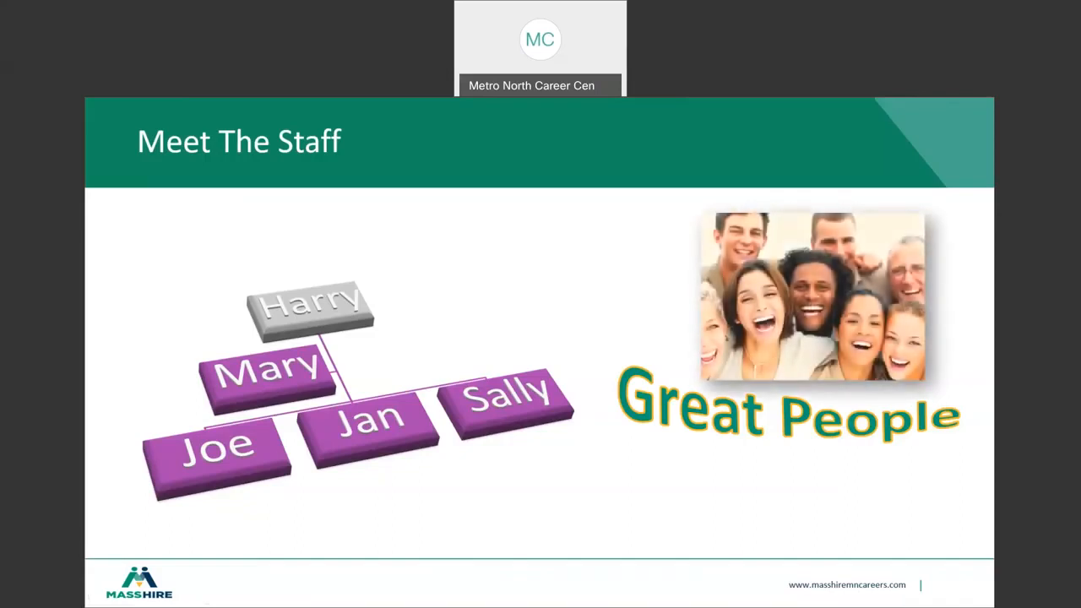
key(Escape)
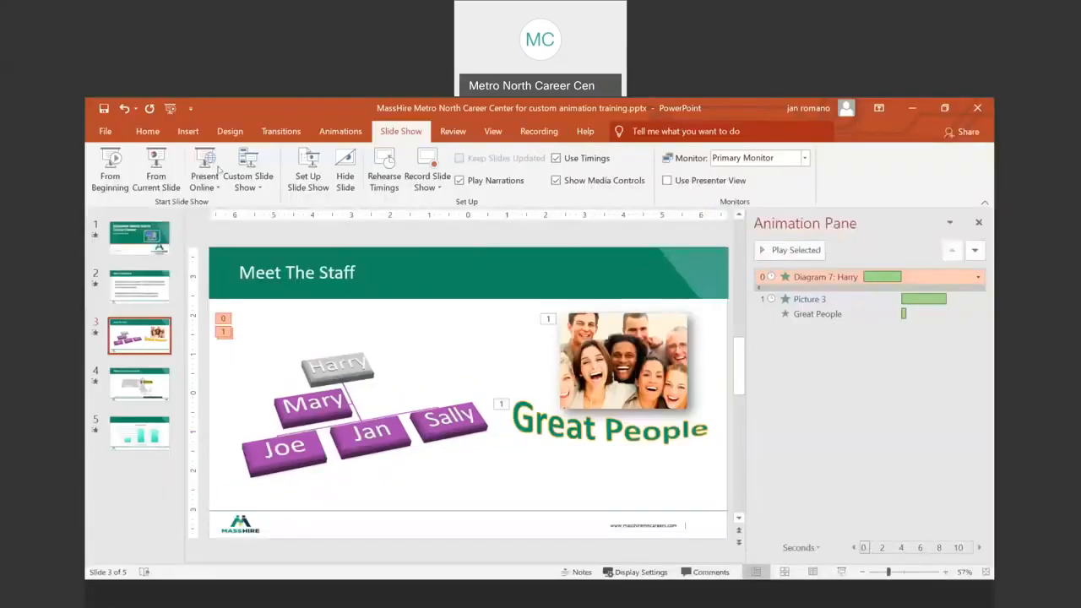
Step: Add the Applause sound to the staff diagram's Swivel animation and play the slide show from the current slide
click(365, 353)
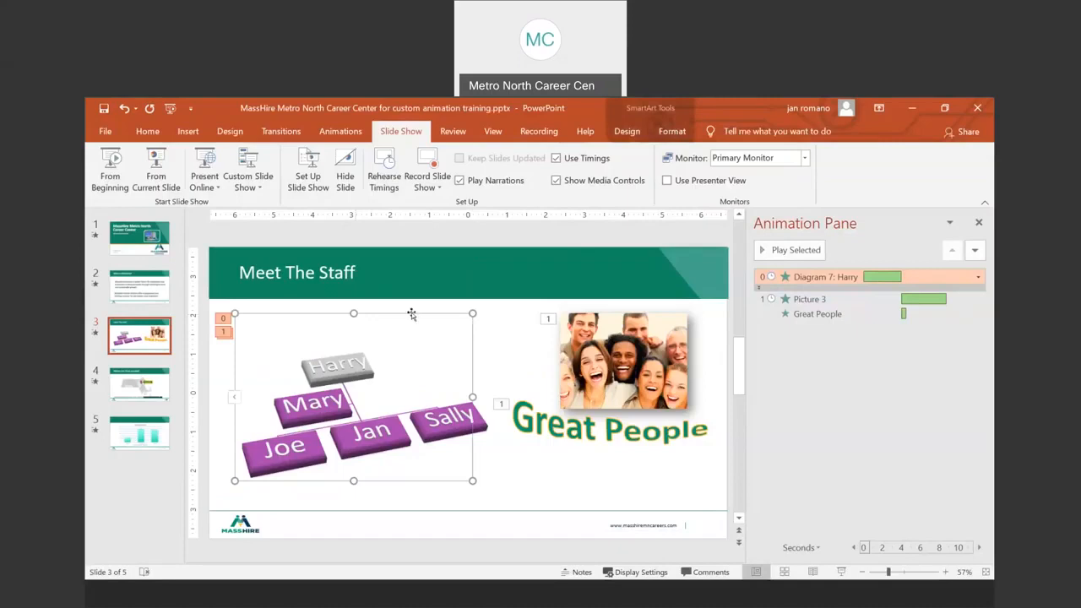
click(813, 273)
double_click(813, 274)
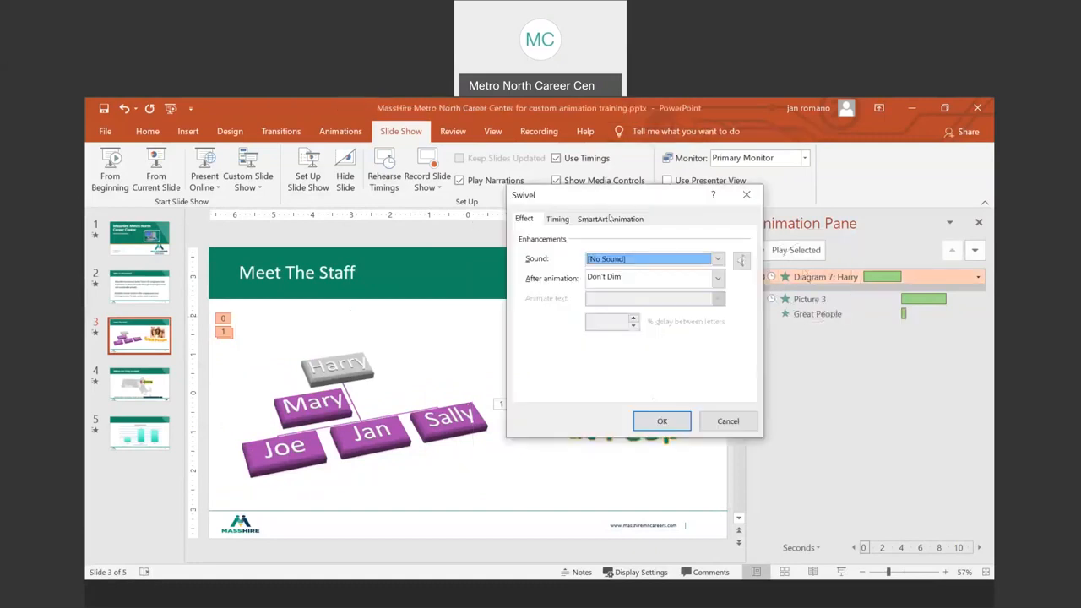
click(558, 219)
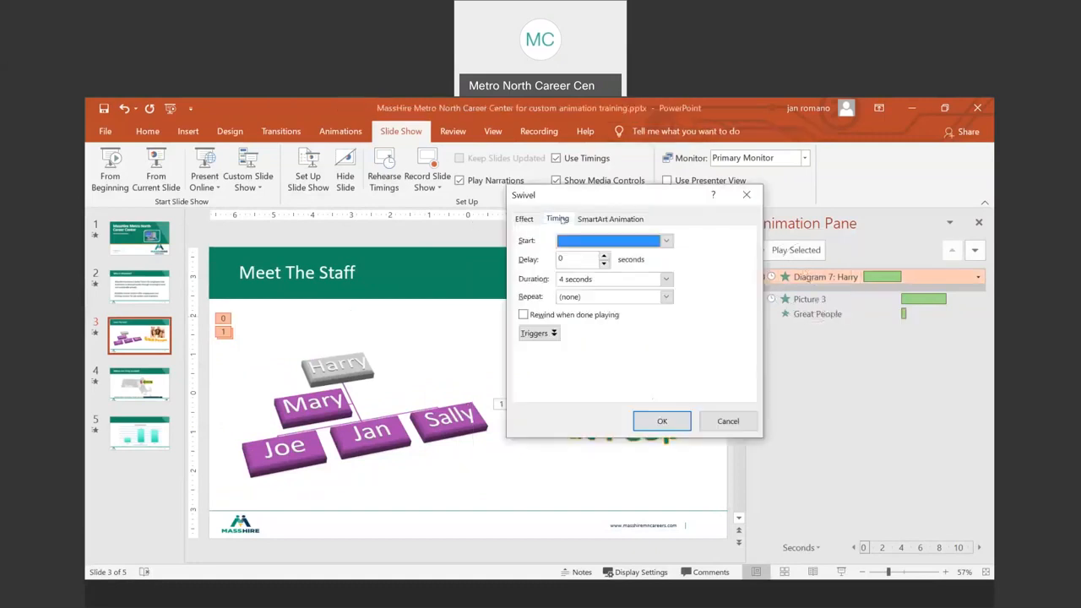
click(605, 221)
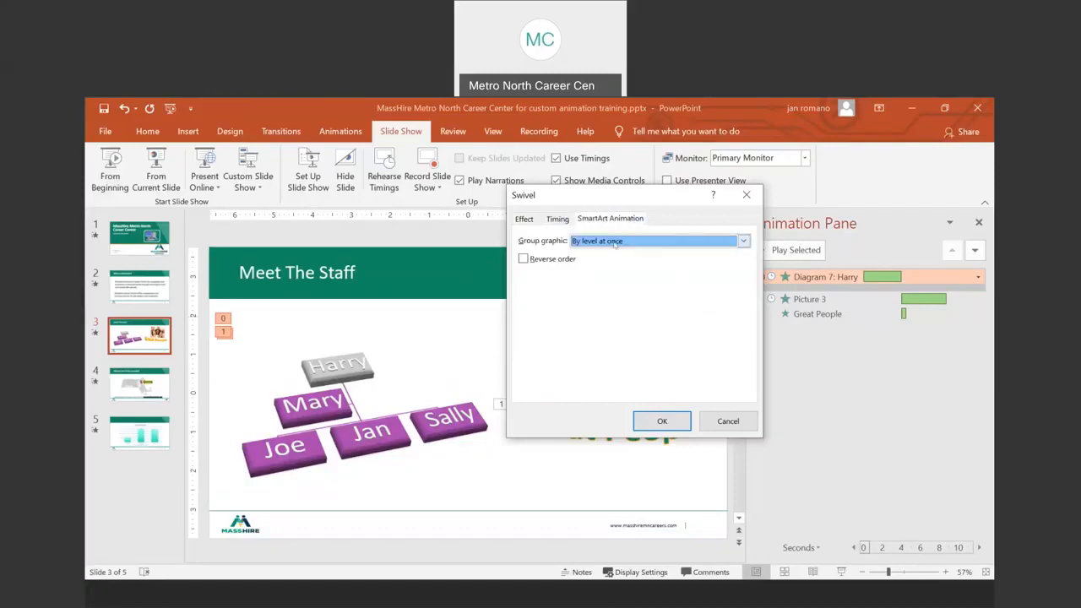
click(615, 244)
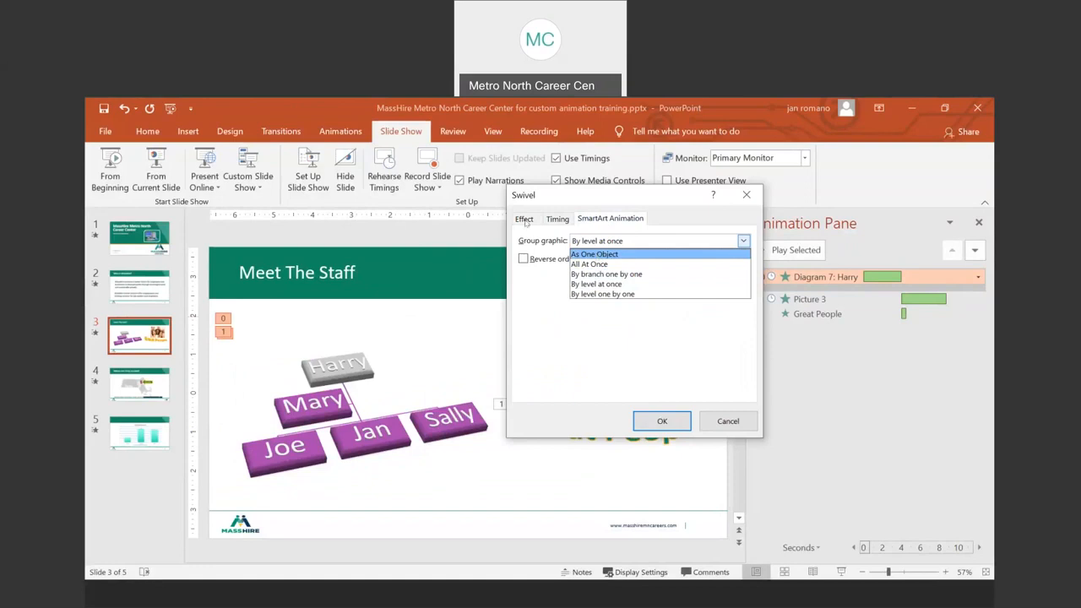
click(524, 221)
click(524, 221)
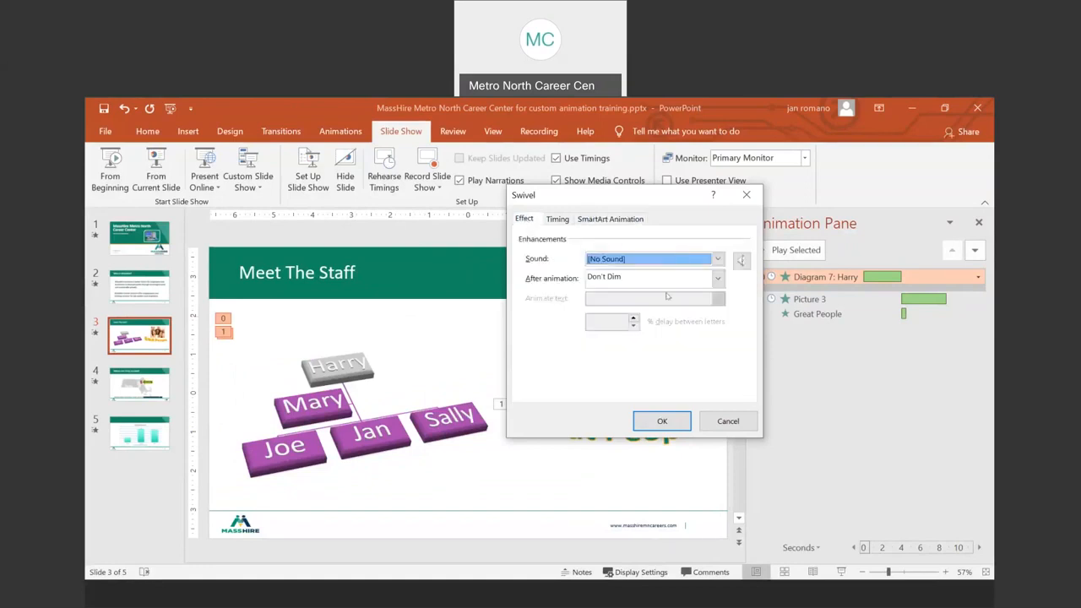
click(634, 260)
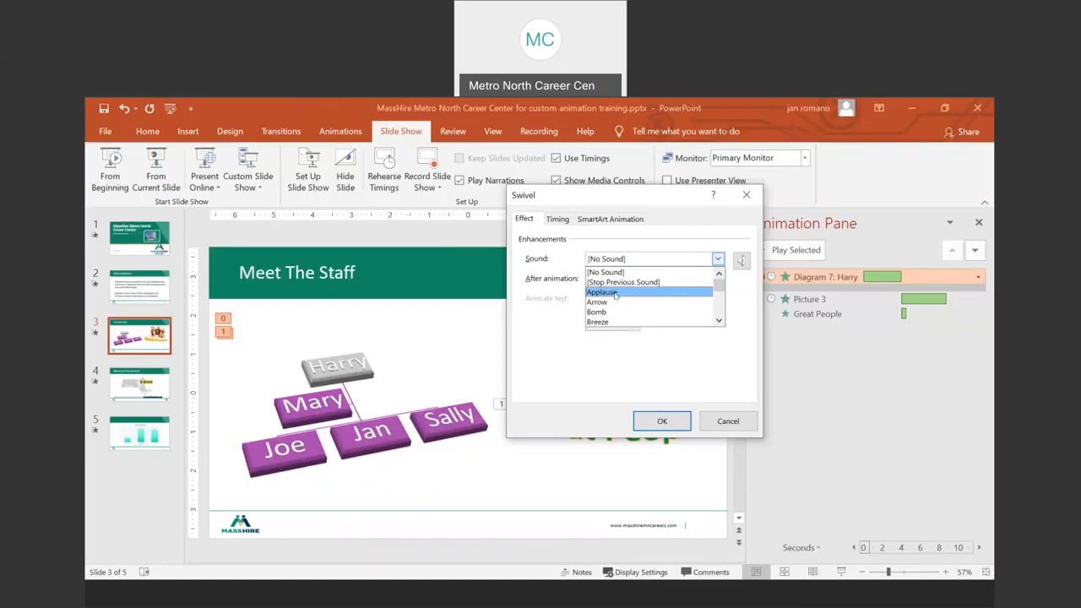
click(615, 293)
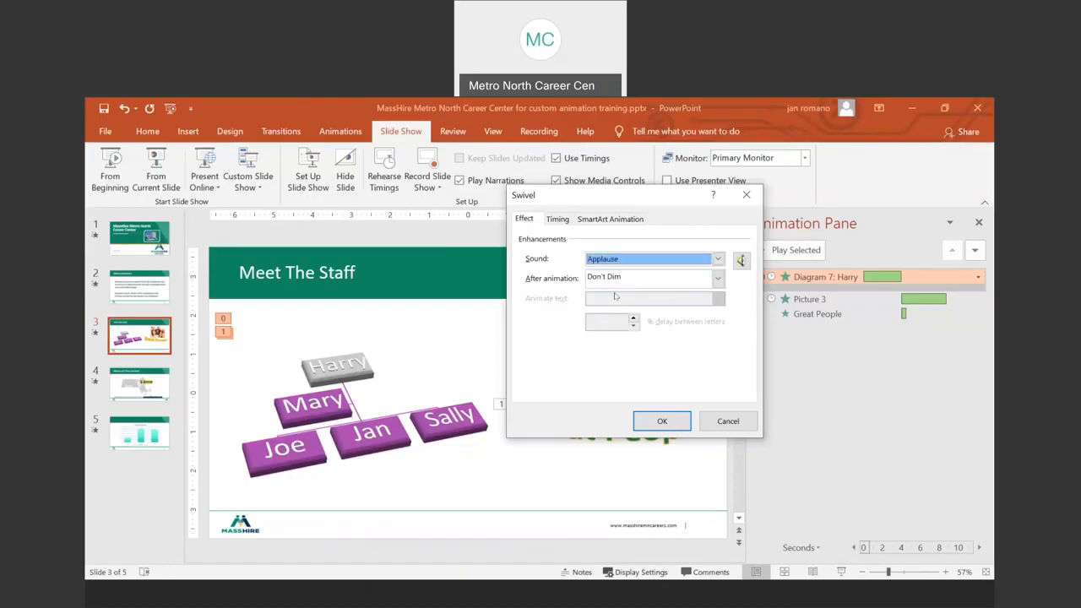
click(662, 422)
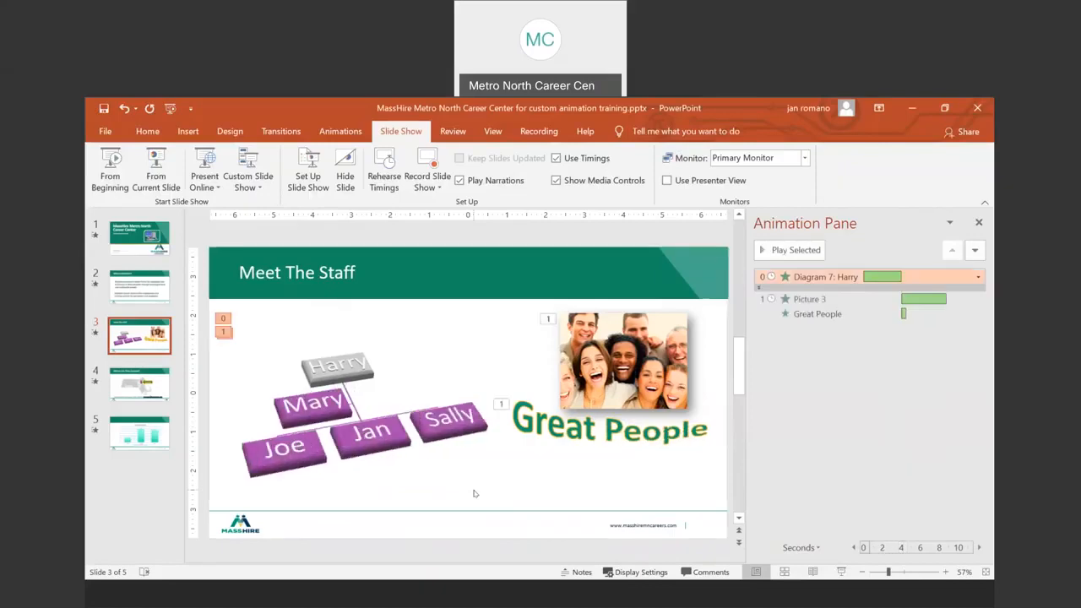
click(842, 571)
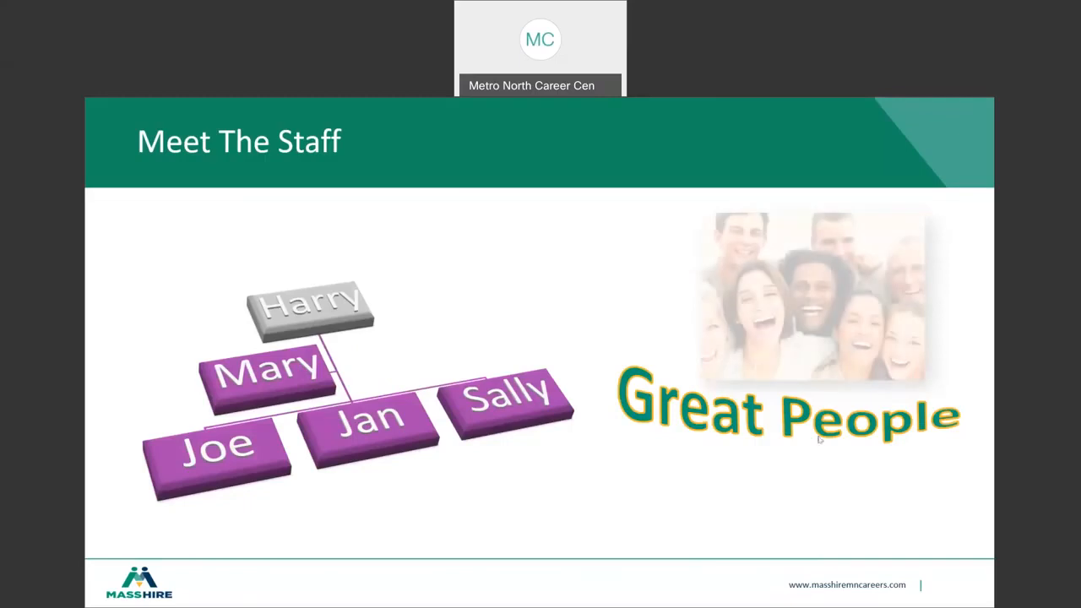
key(Escape)
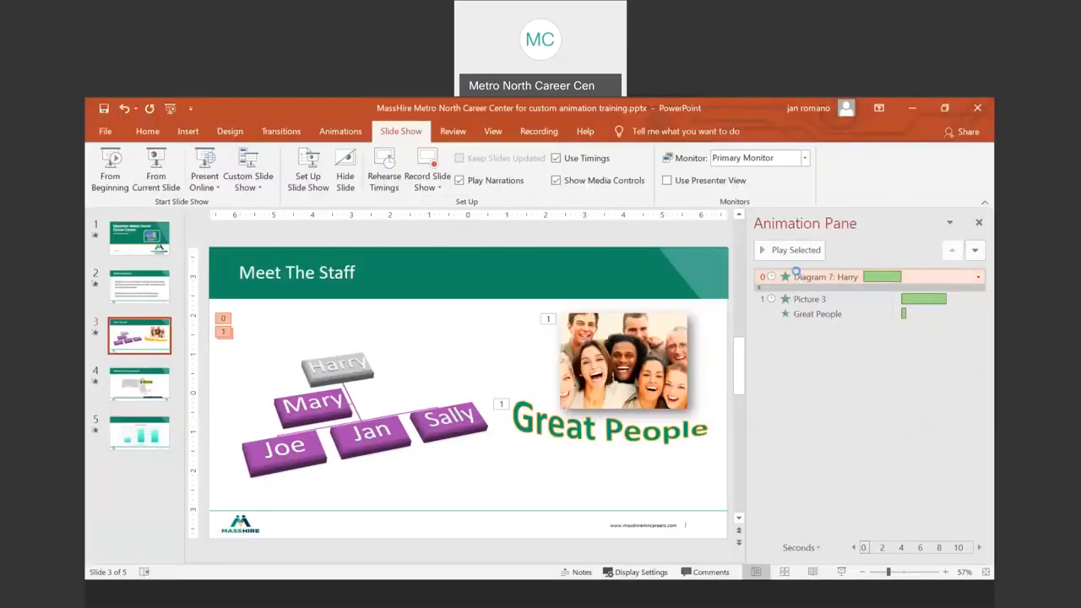
Step: Review the effect, timing and SmartArt grouping settings of the staff diagram's Swivel animation, and close them without changes
double_click(799, 276)
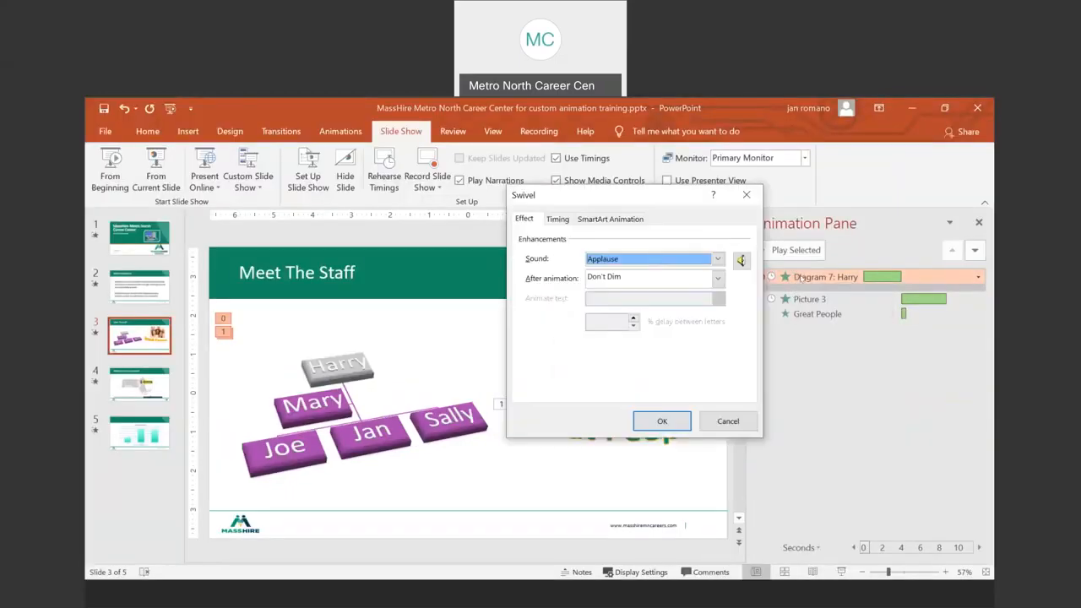
click(521, 219)
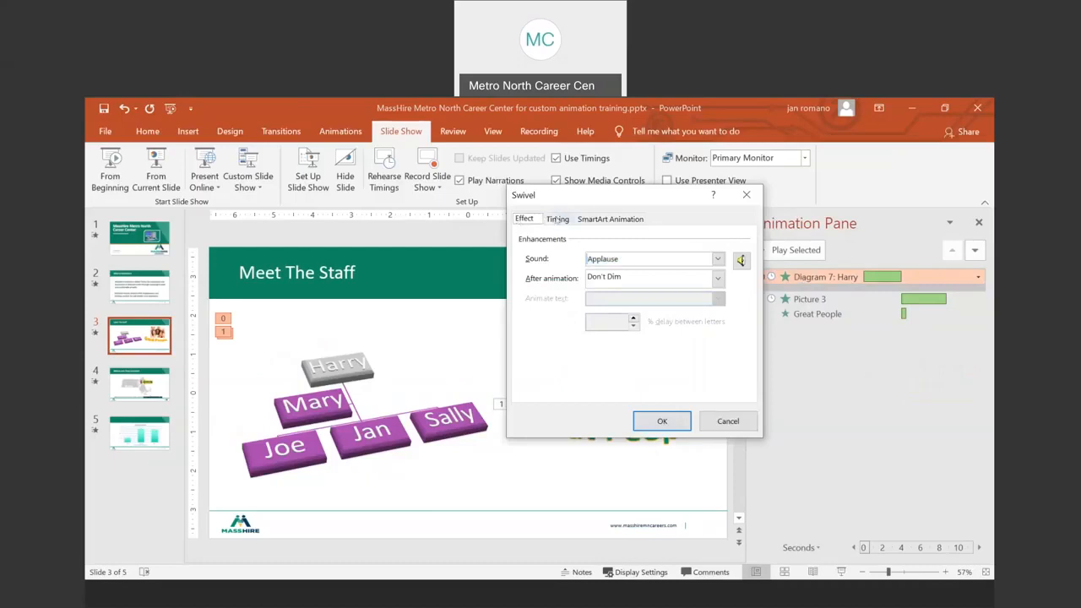
click(558, 219)
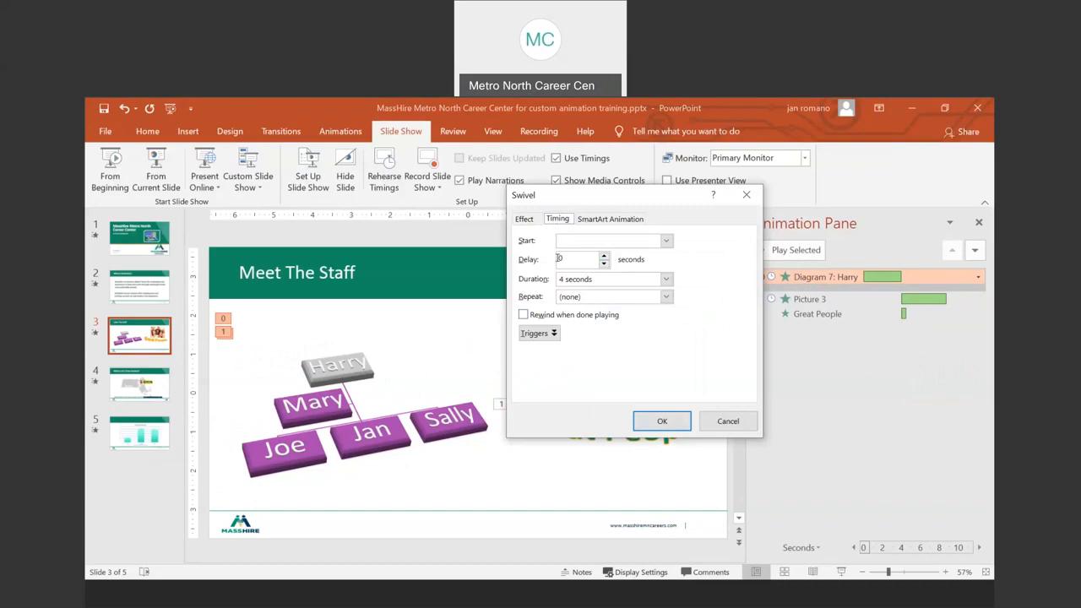
click(606, 220)
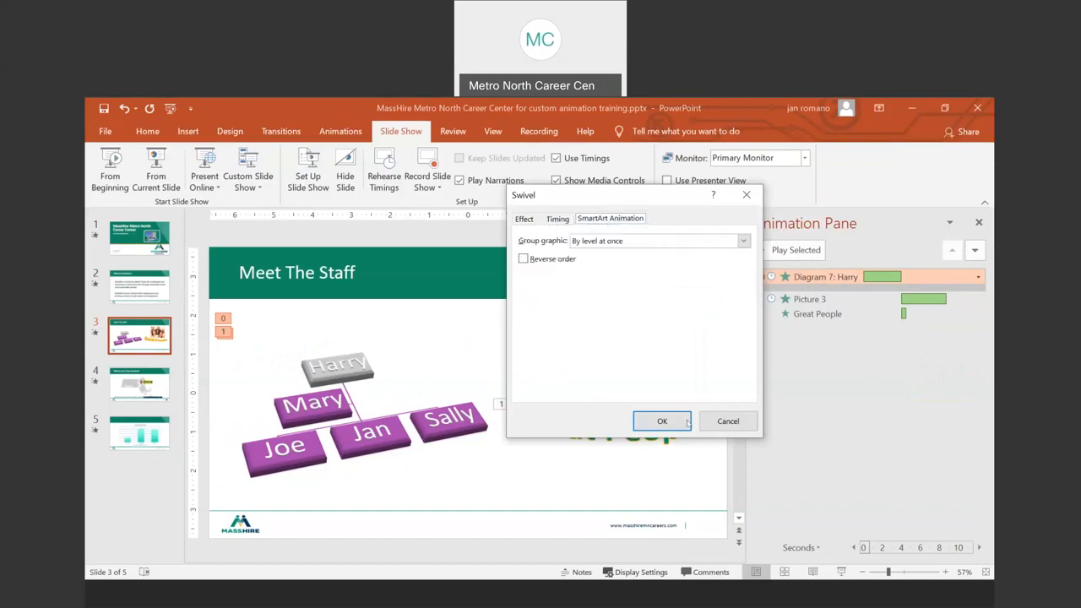
click(728, 423)
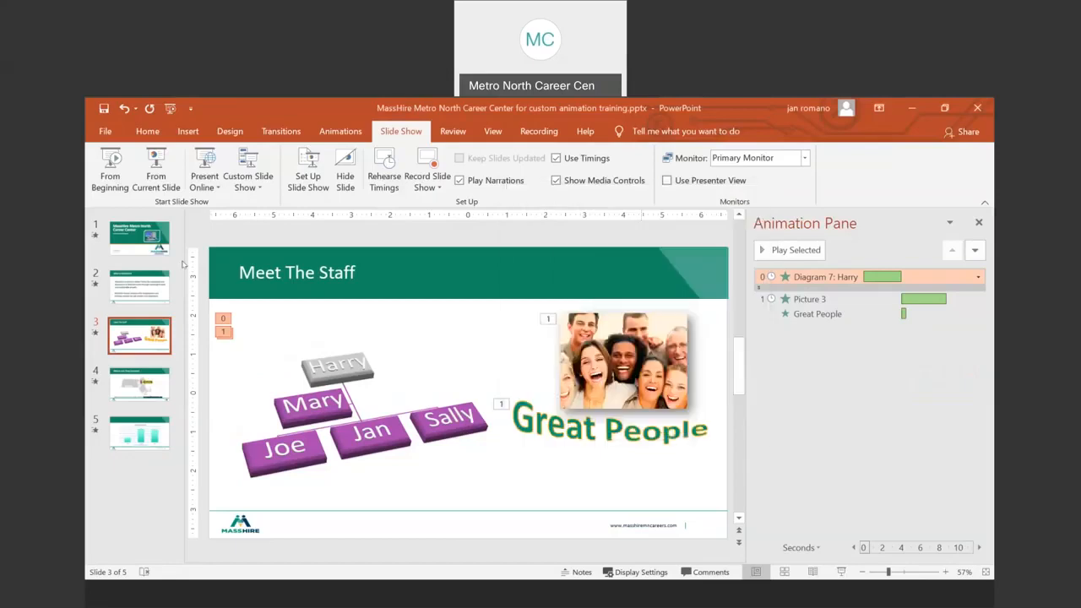
Step: Display slide 1 of the presentation and switch to the running slide show of PowerPoint Custom animation 1.19.21.pptx
click(139, 239)
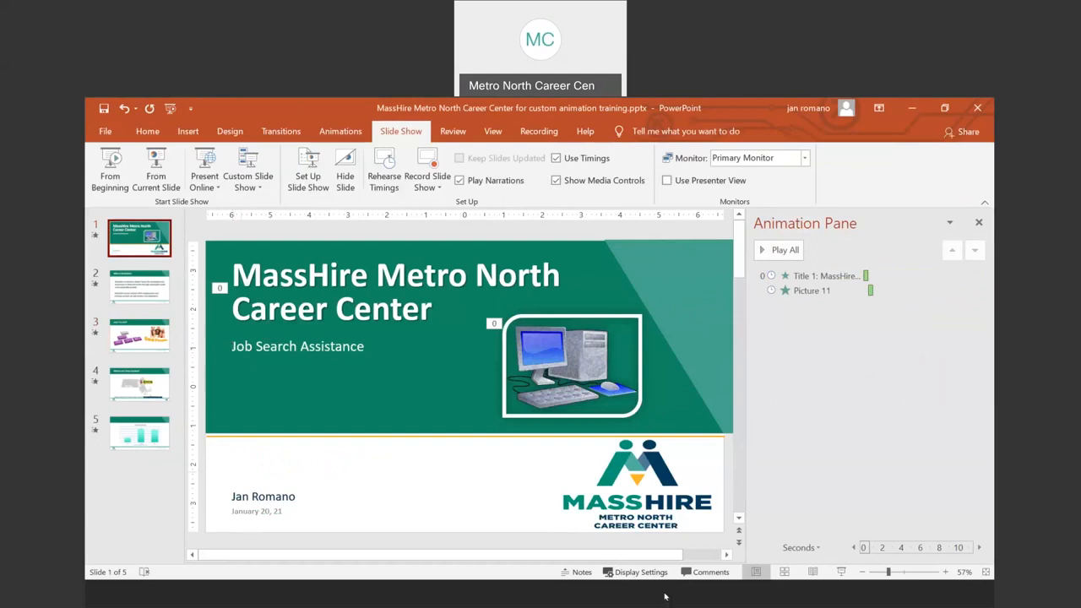
click(572, 534)
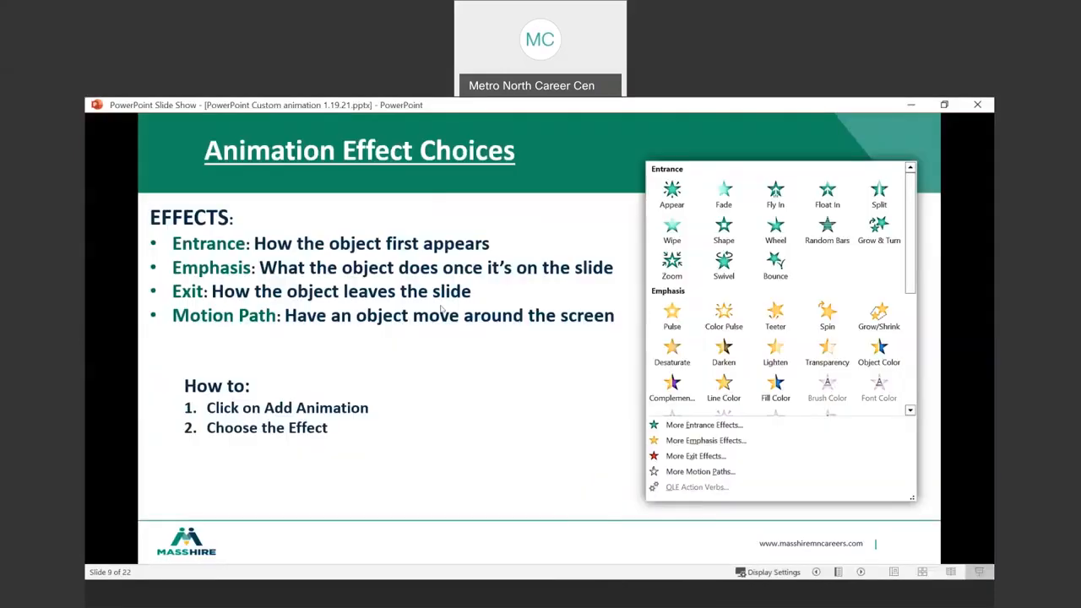